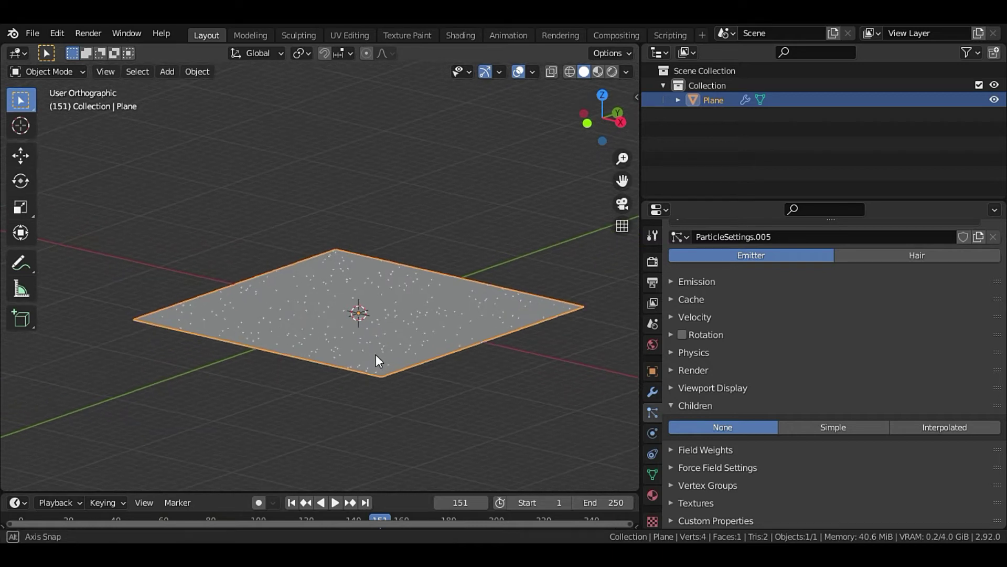
Step: Play the ParticleSettings.005 emitter animation and orbit to watch particles rise from the plane
scroll(772, 365, up, 4)
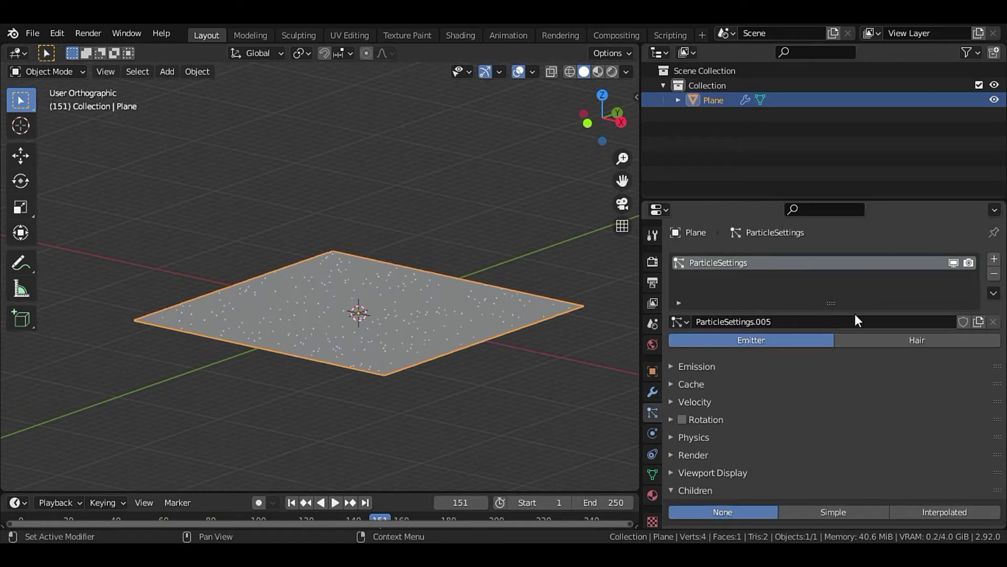
key(space)
mouse_move(371, 375)
middle_down()
mouse_move(395, 358)
mouse_move(394, 325)
middle_up()
scroll(408, 321, up, 2)
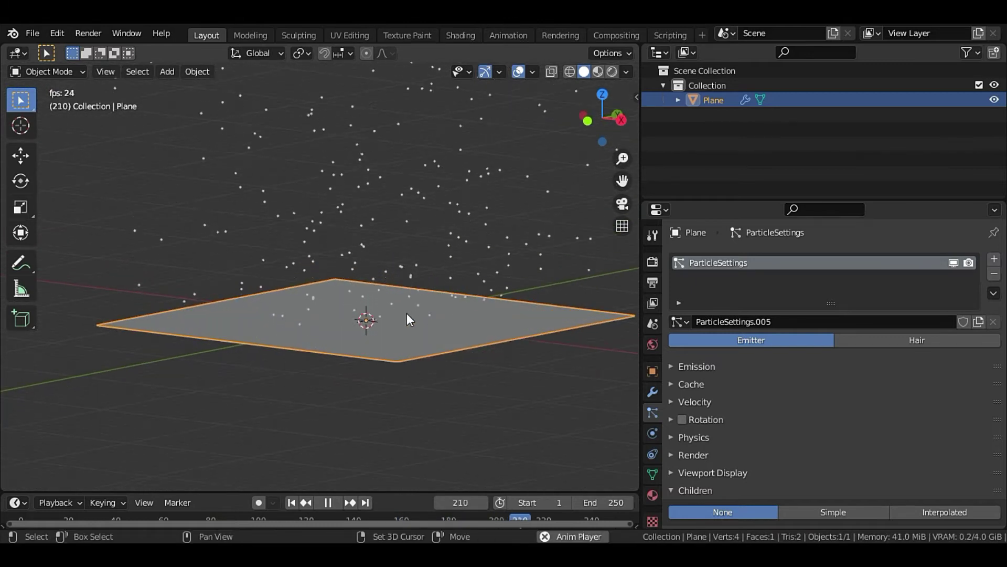
scroll(399, 341, up, 2)
middle_drag(393, 364, 366, 370)
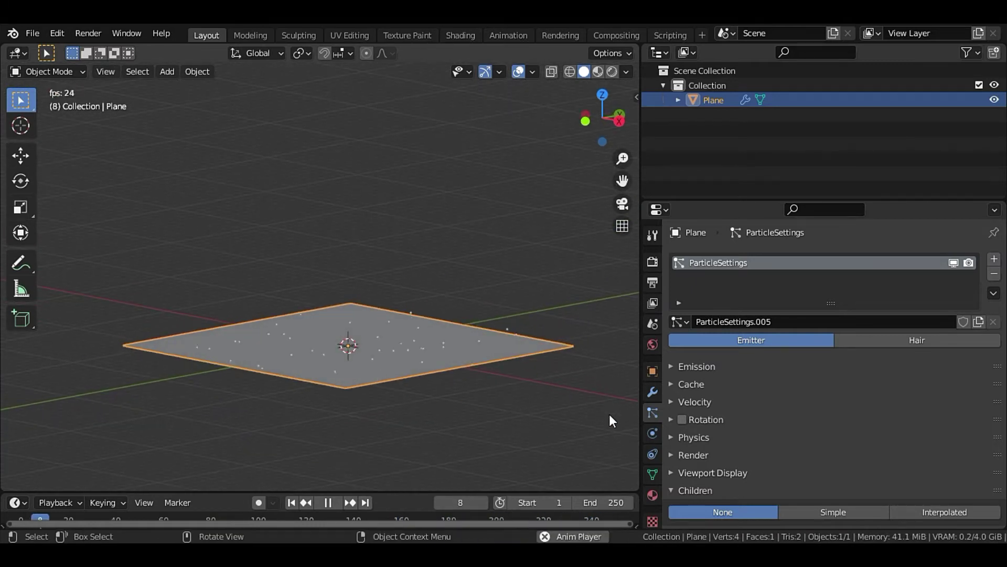
Step: Show the Scene properties and edit the Gravity Z value, keeping 9.8 m/s²
click(651, 325)
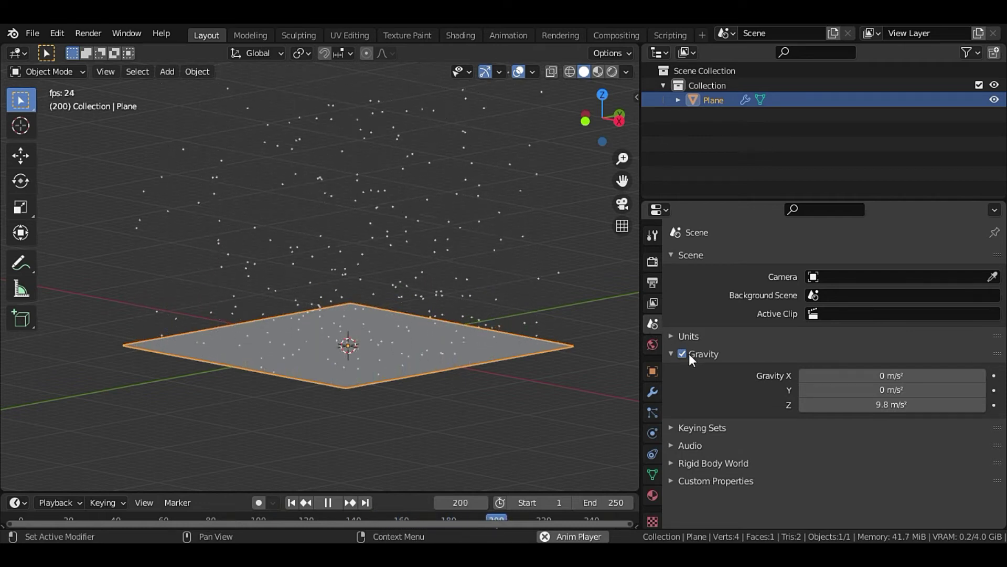
click(873, 405)
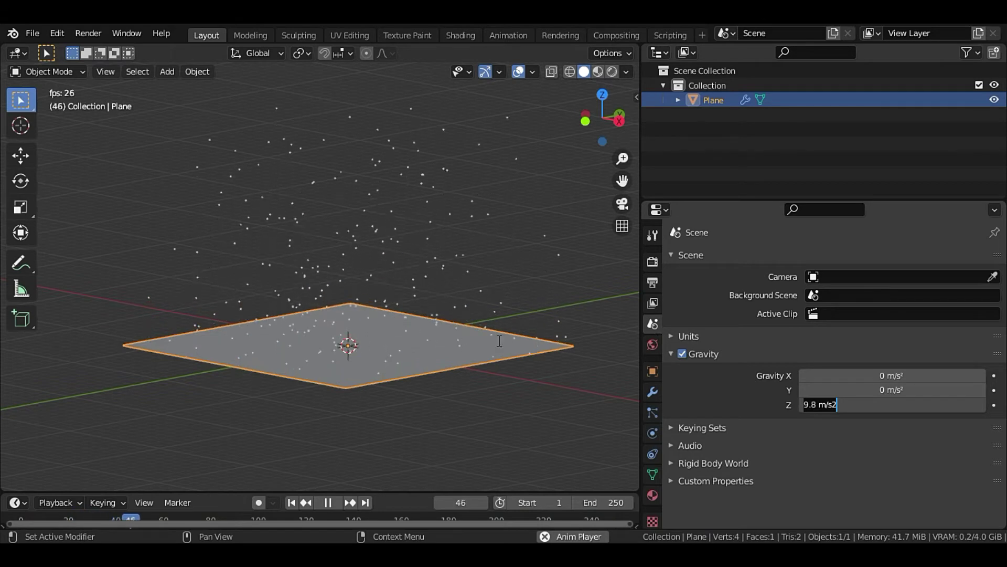
Step: Confirm gravity Z at 9.8 m/s² and return to the particle system settings
key(Return)
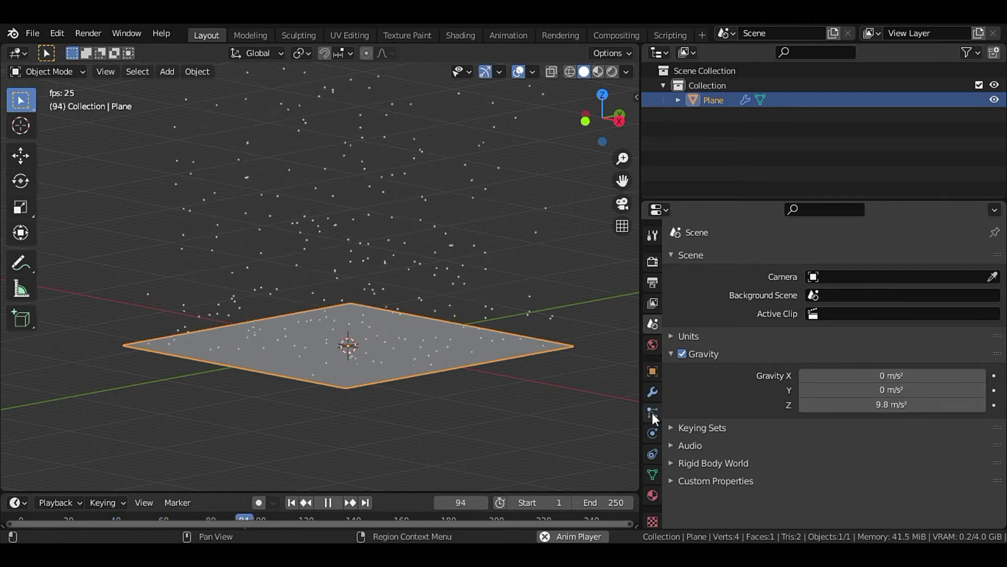
click(652, 413)
scroll(689, 370, down, 1)
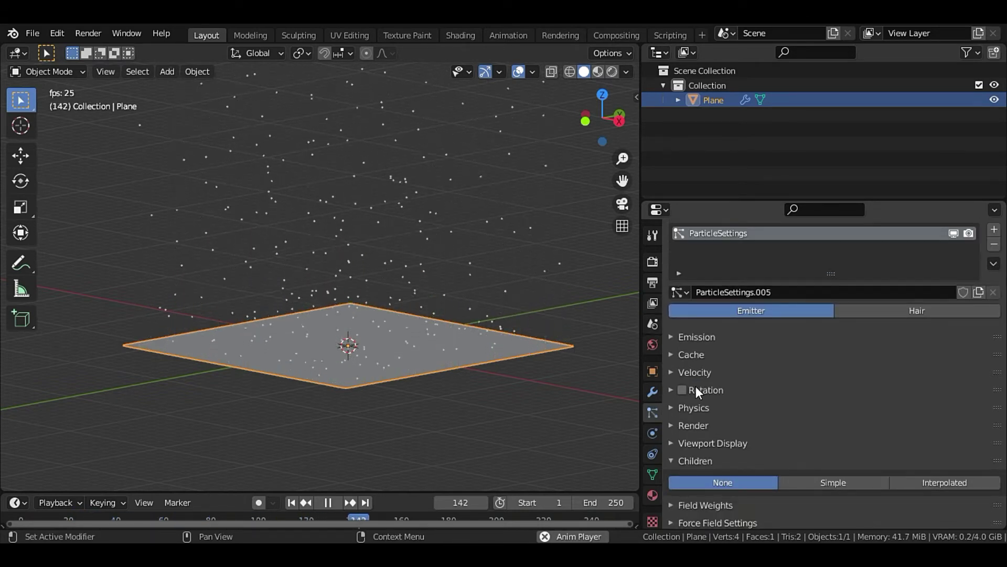
scroll(695, 388, down, 3)
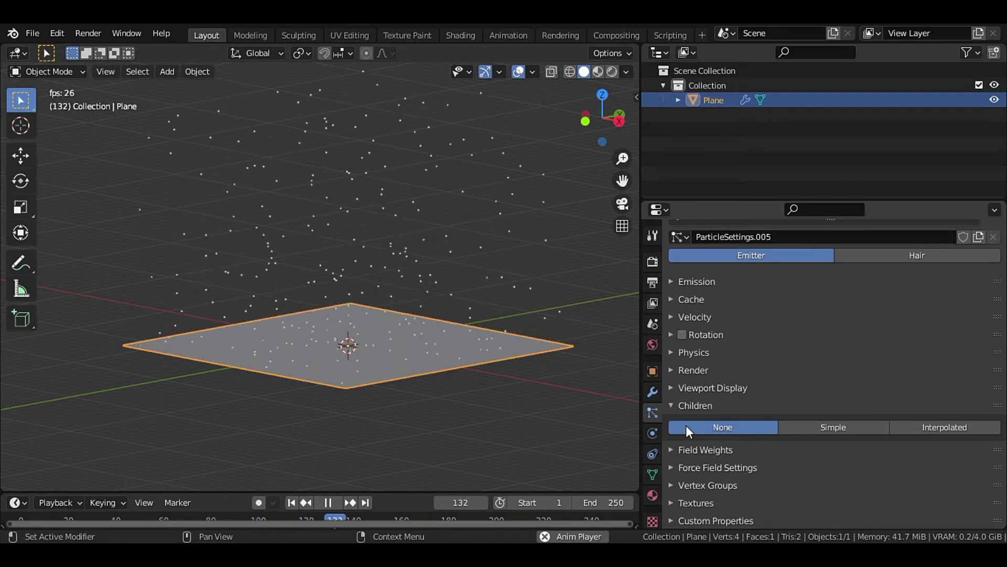
Step: Deselect the plane and orbit to a lower view of the rising particles
middle_drag(608, 431, 426, 434)
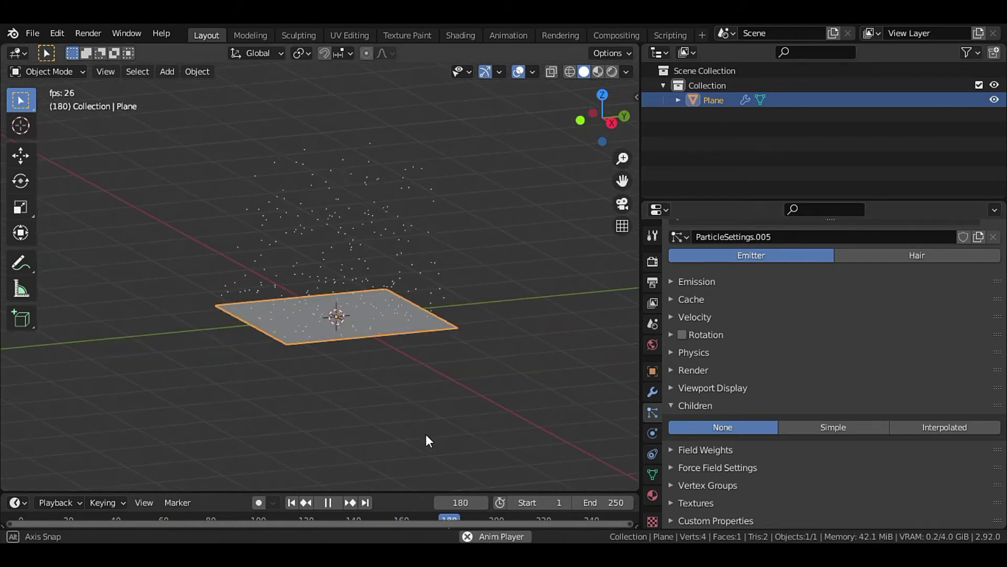
click(429, 430)
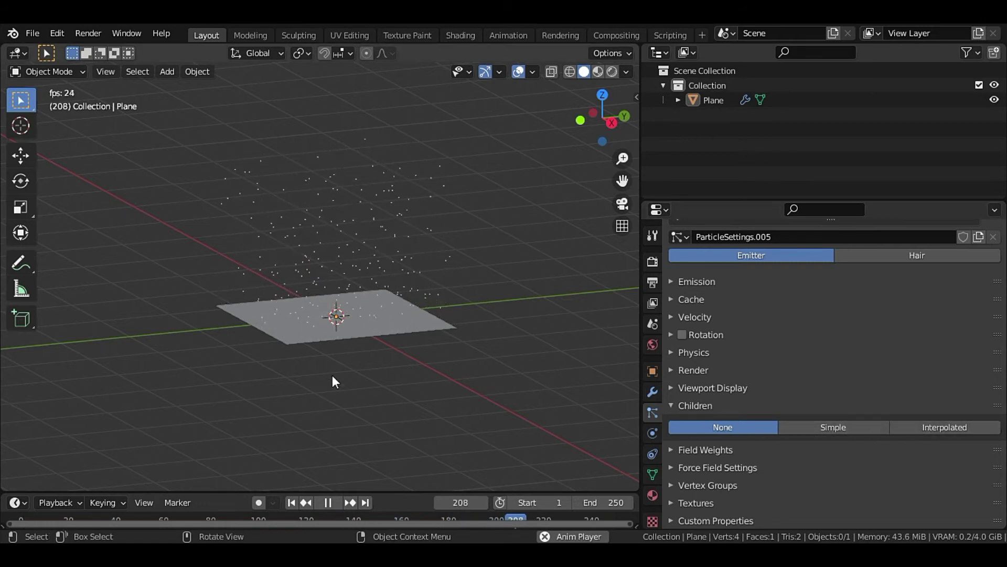
scroll(293, 373, up, 3)
mouse_move(286, 371)
middle_down()
mouse_move(322, 362)
mouse_move(312, 356)
middle_up()
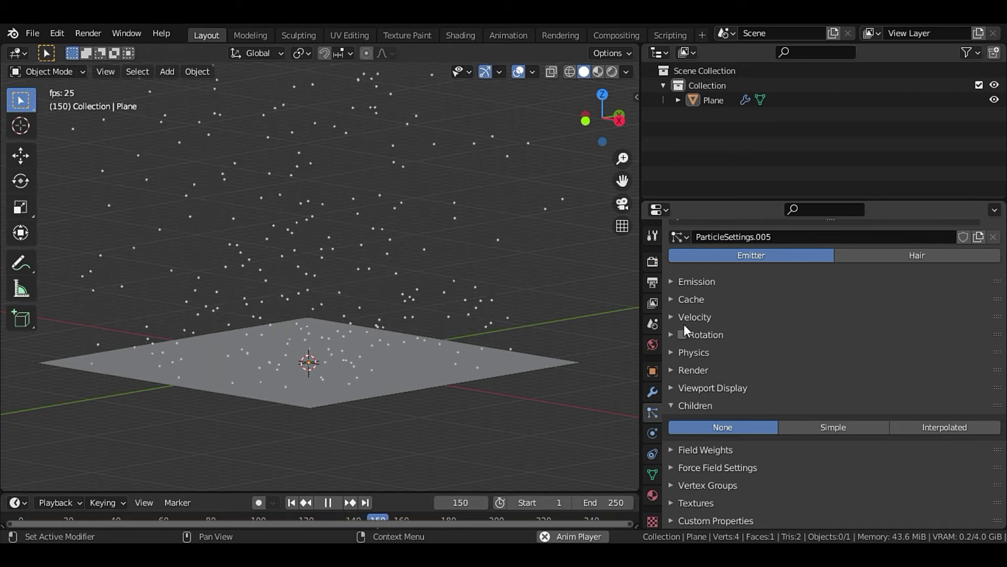
Step: Make the particle system Hair with Emission Number 1, then pause playback
click(881, 255)
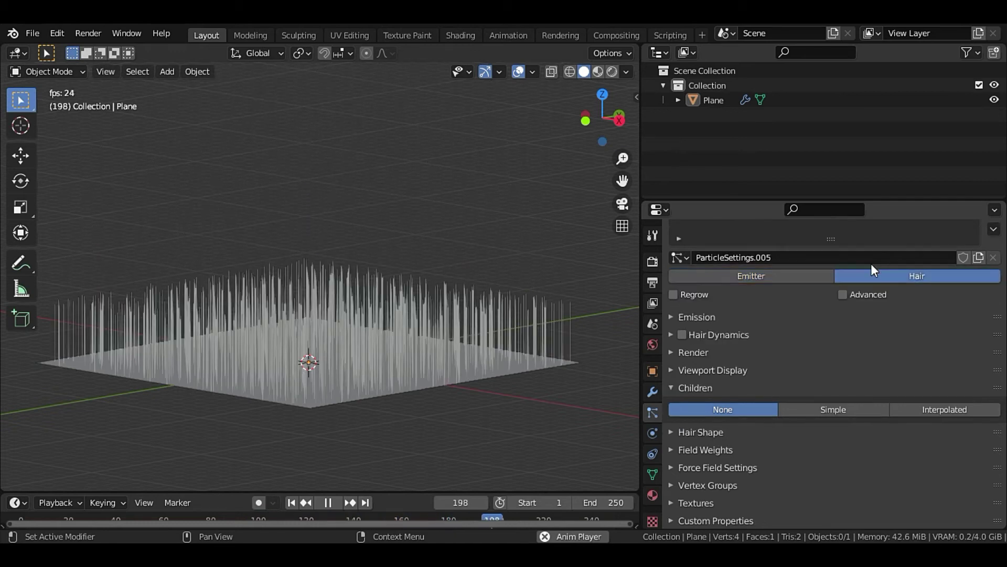
click(677, 317)
click(879, 340)
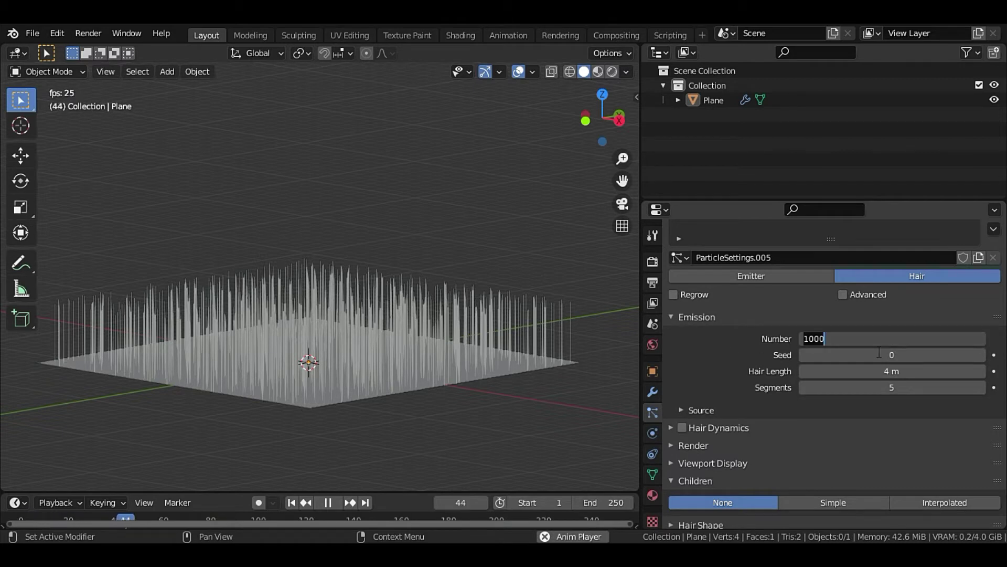
text(1)
key(Return)
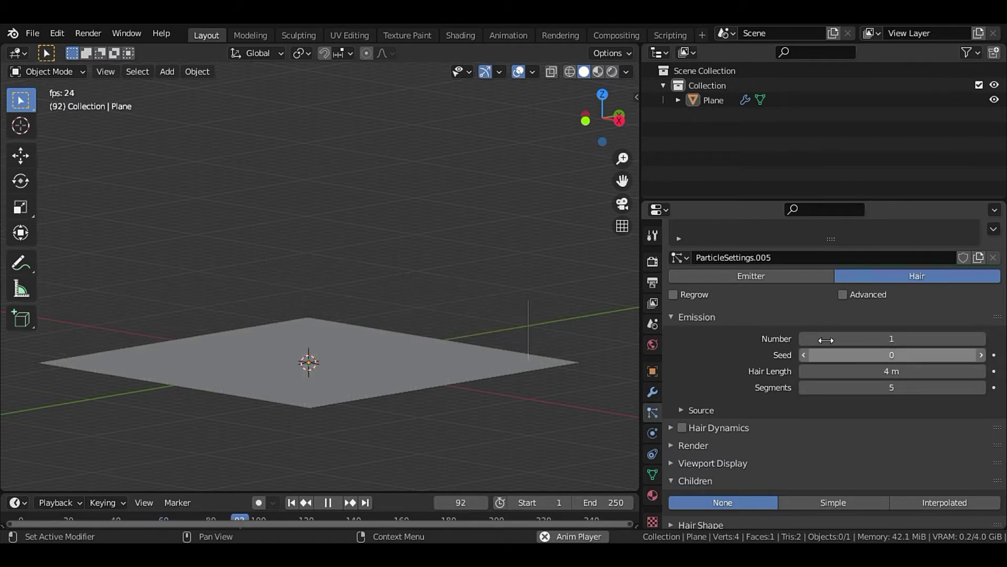
click(327, 502)
mouse_move(524, 425)
middle_down()
mouse_move(423, 392)
mouse_move(402, 354)
mouse_move(343, 367)
mouse_move(197, 367)
mouse_move(486, 392)
mouse_move(373, 388)
mouse_move(311, 303)
mouse_move(433, 367)
middle_up()
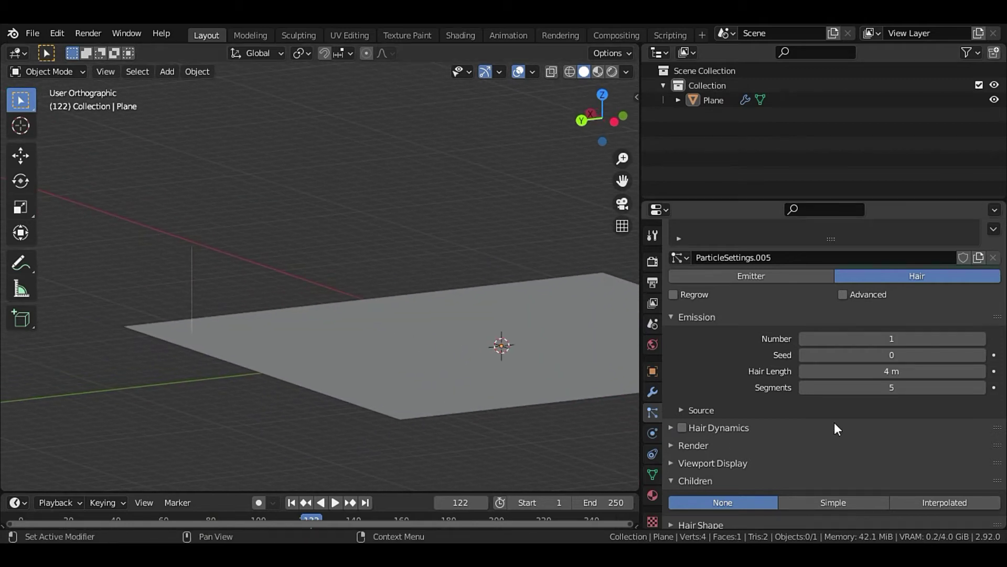
Step: Collapse Emission, try Simple children and orbit around the resulting hair clump
click(676, 318)
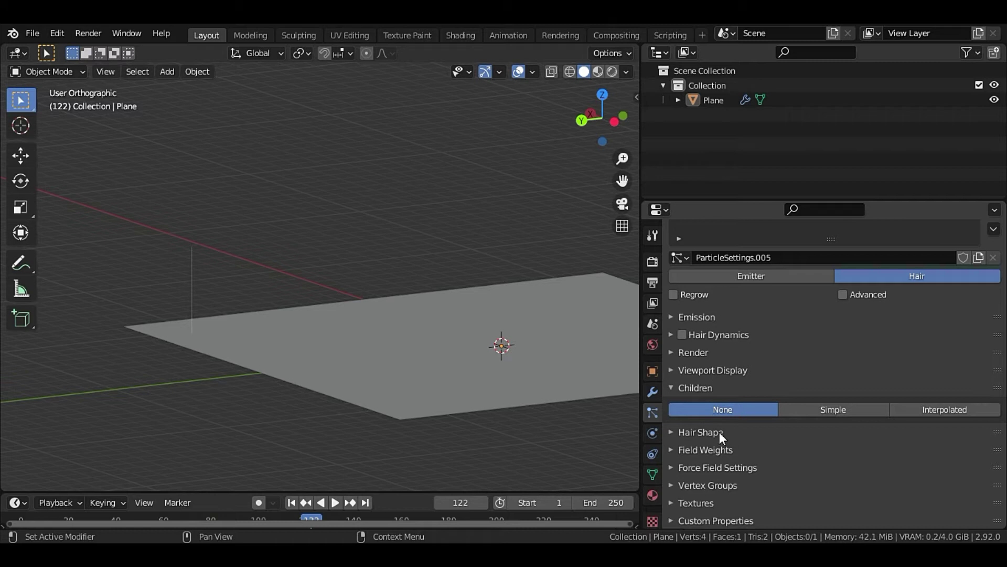
mouse_move(159, 354)
middle_down()
mouse_move(230, 363)
mouse_move(226, 349)
middle_up()
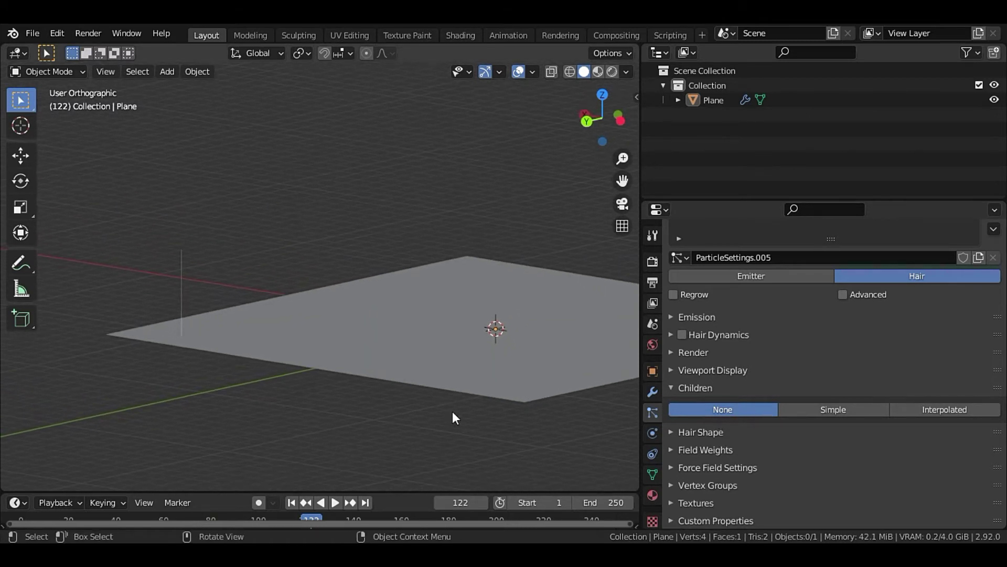
click(848, 408)
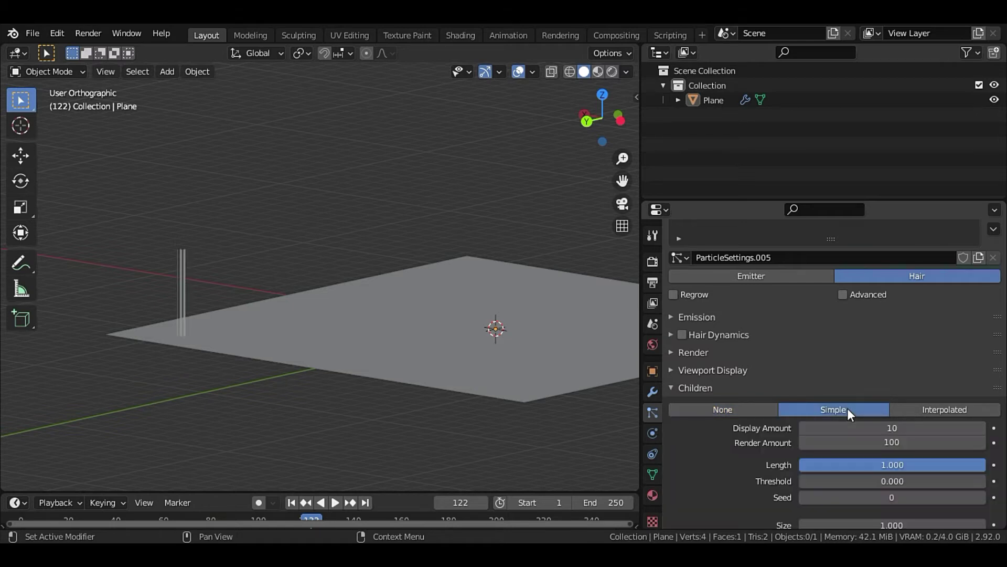
scroll(157, 308, up, 2)
mouse_move(158, 309)
middle_down()
mouse_move(123, 315)
mouse_move(466, 321)
mouse_move(347, 314)
mouse_move(326, 274)
mouse_move(330, 231)
middle_up()
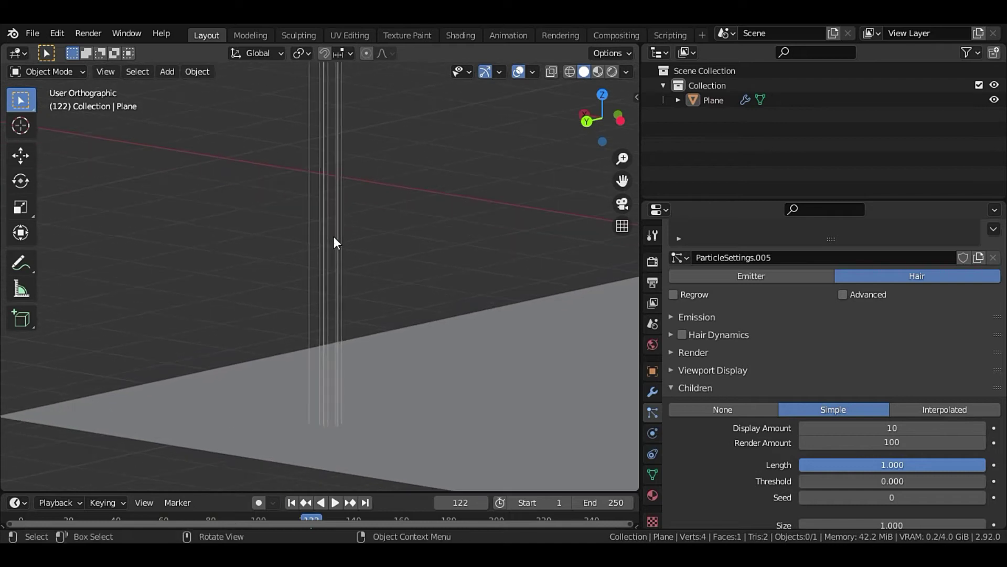
mouse_move(314, 165)
middle_down()
mouse_move(304, 222)
mouse_move(285, 241)
mouse_move(327, 209)
mouse_move(313, 294)
mouse_move(381, 312)
mouse_move(410, 351)
middle_up()
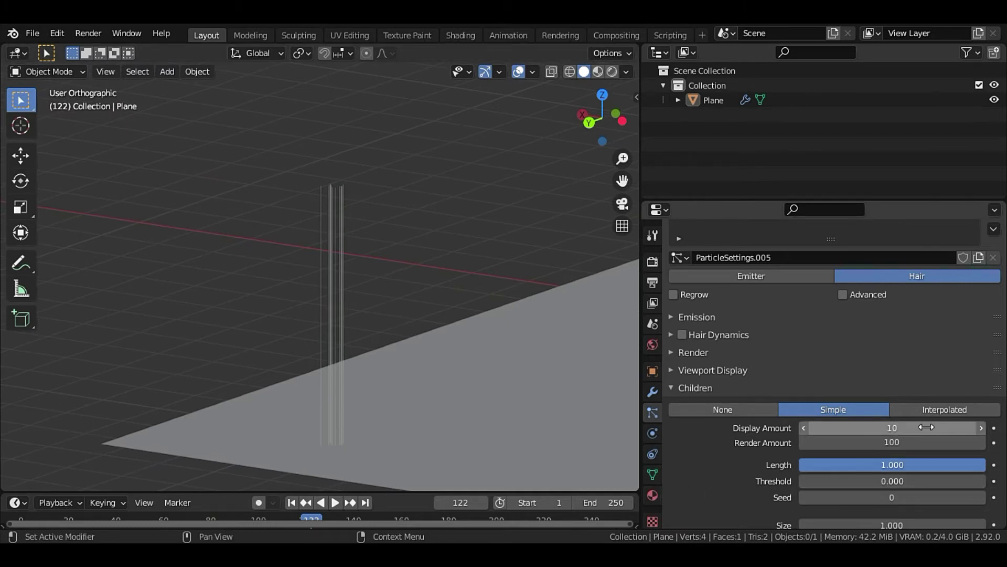
Step: Switch to Interpolated children, scattering 10 child strands across the plane
click(932, 408)
scroll(422, 330, down, 3)
scroll(419, 331, down, 4)
mouse_move(450, 330)
middle_down()
mouse_move(401, 318)
mouse_move(422, 316)
mouse_move(394, 322)
mouse_move(420, 315)
middle_up()
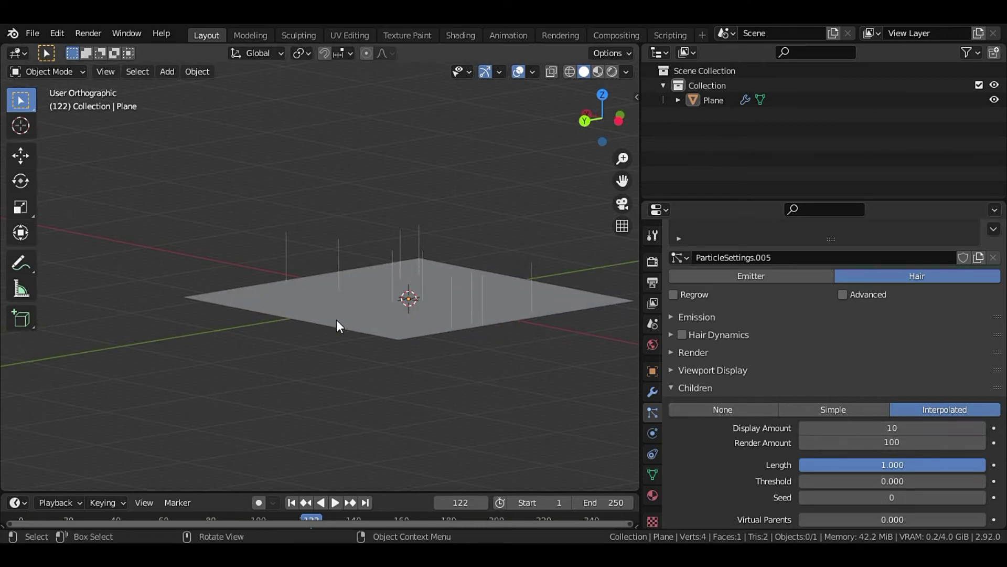
Step: Toggle the hair children between Simple and Interpolated to compare the strands
click(826, 410)
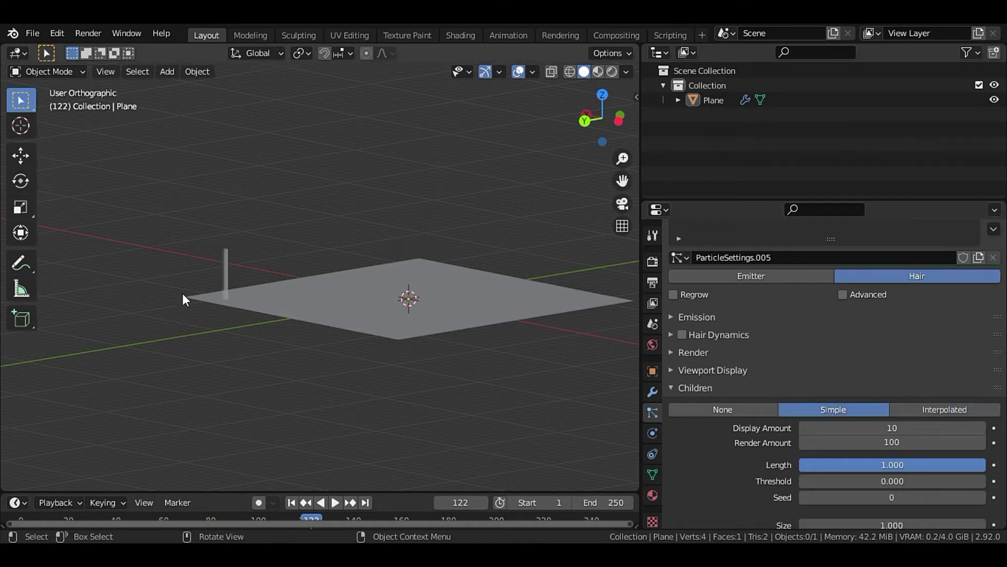
scroll(181, 295, up, 3)
scroll(180, 291, up, 2)
scroll(245, 311, down, 3)
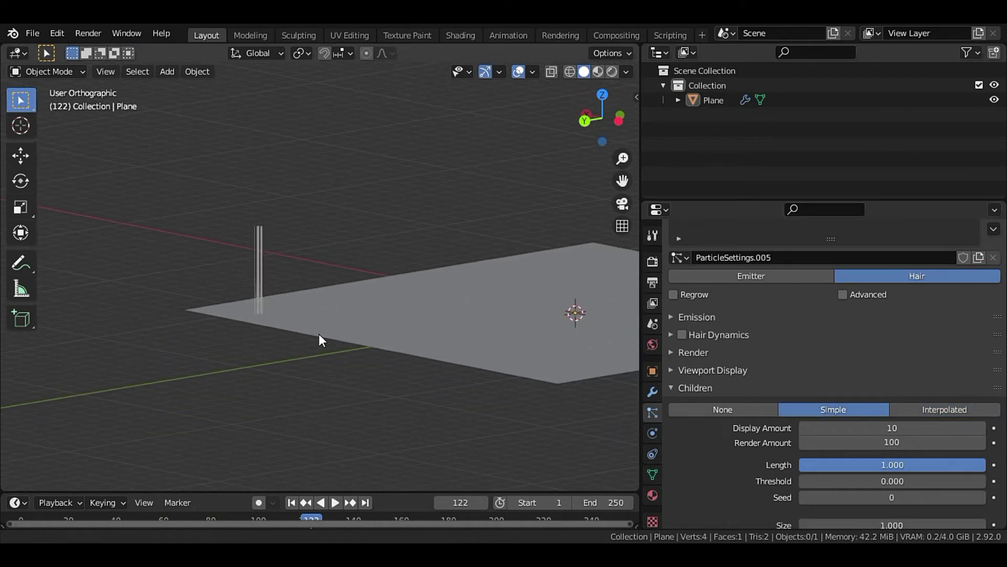
click(940, 408)
click(852, 411)
click(921, 411)
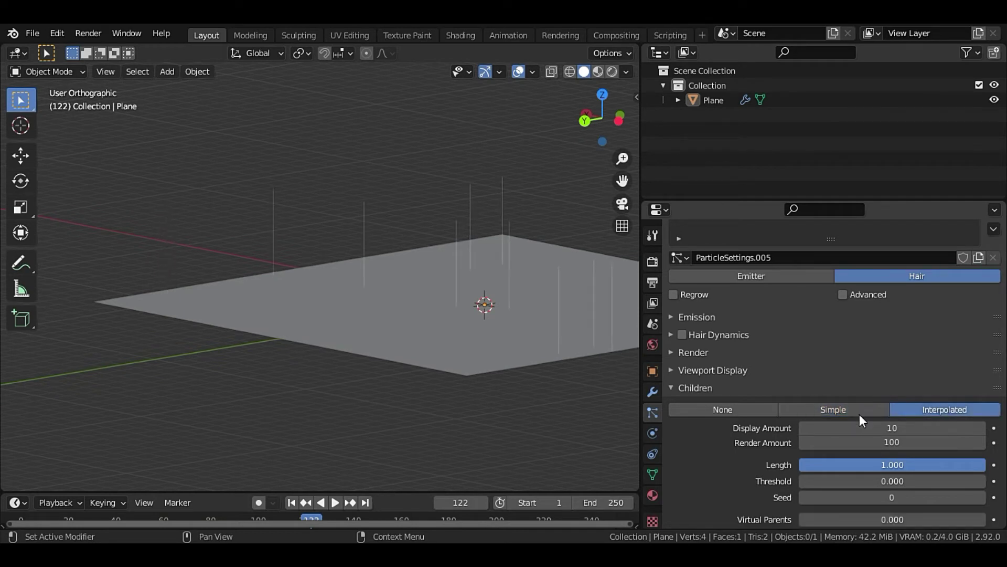
mouse_move(472, 310)
middle_down()
mouse_move(458, 331)
mouse_move(419, 334)
middle_up()
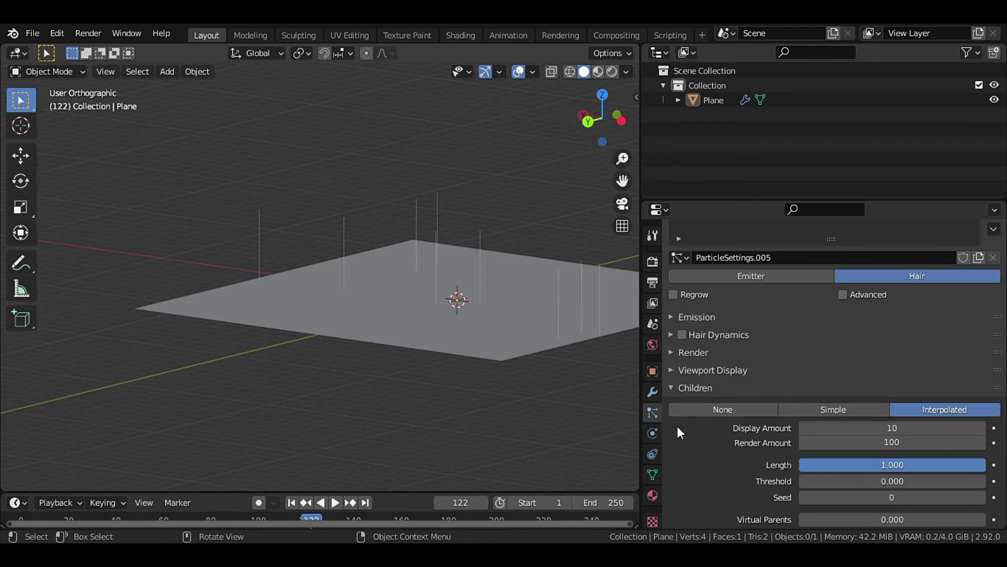
Step: Settle on Simple children and orbit to inspect the single tight clump
click(842, 413)
scroll(199, 314, up, 1)
scroll(164, 327, up, 2)
mouse_move(165, 327)
middle_down()
mouse_move(317, 343)
mouse_move(365, 320)
mouse_move(441, 350)
mouse_move(376, 378)
mouse_move(383, 388)
mouse_move(415, 368)
middle_up()
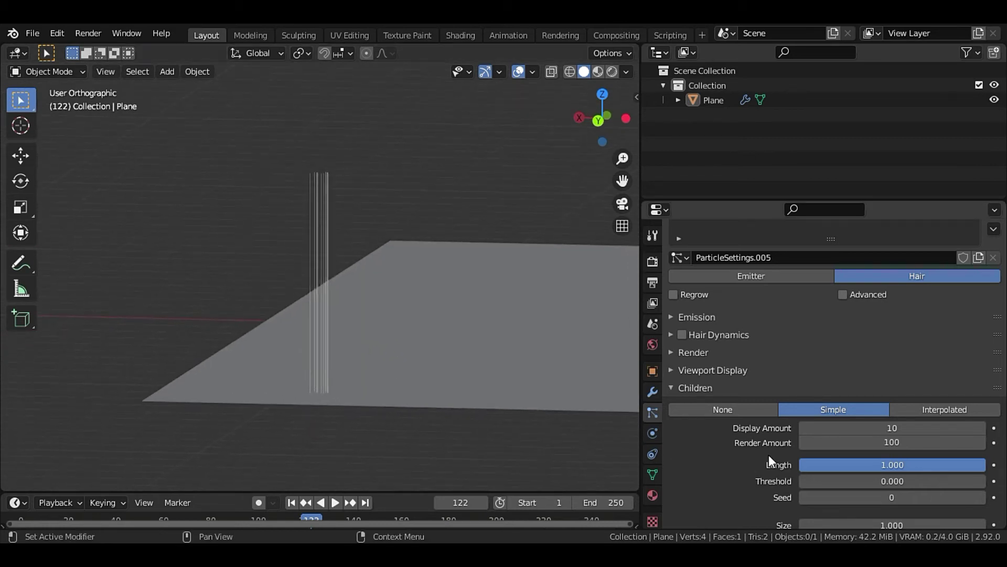
Step: Set the Simple children Display Amount to 15
drag(821, 200, 822, 94)
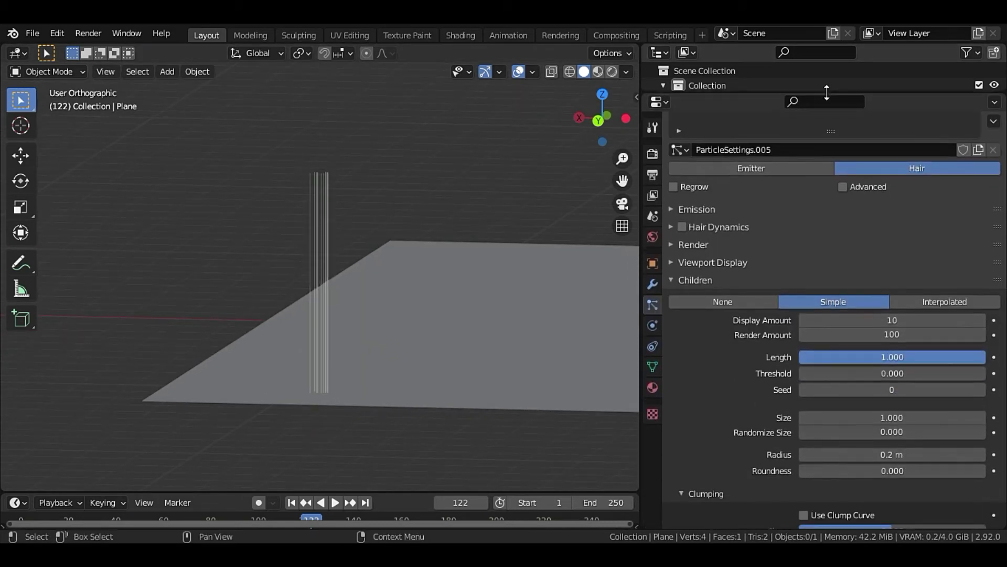
mouse_move(859, 320)
mouse_down()
mouse_move(948, 320)
mouse_move(860, 321)
mouse_up()
click(860, 320)
text(9)
key(Return)
click(866, 322)
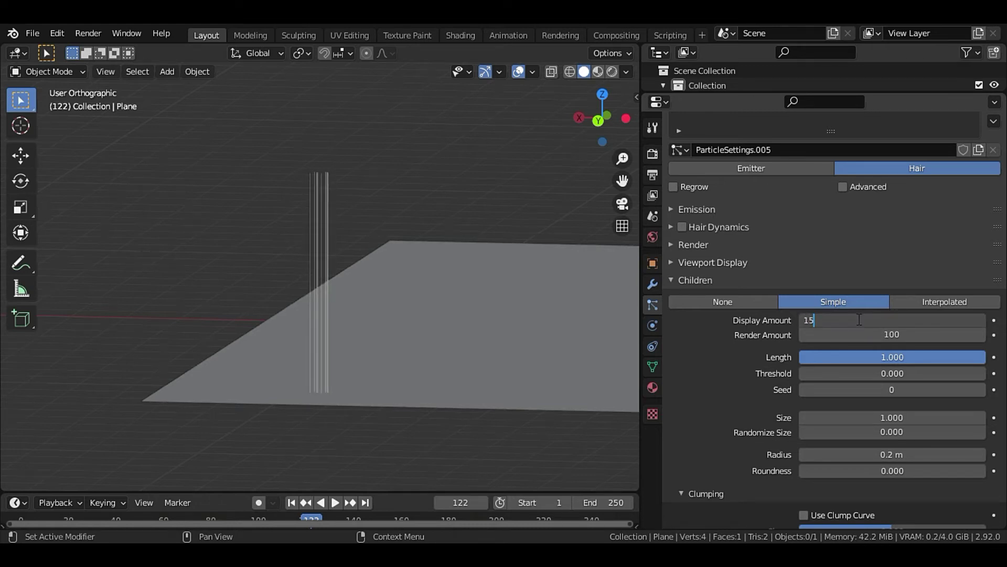
key(Return)
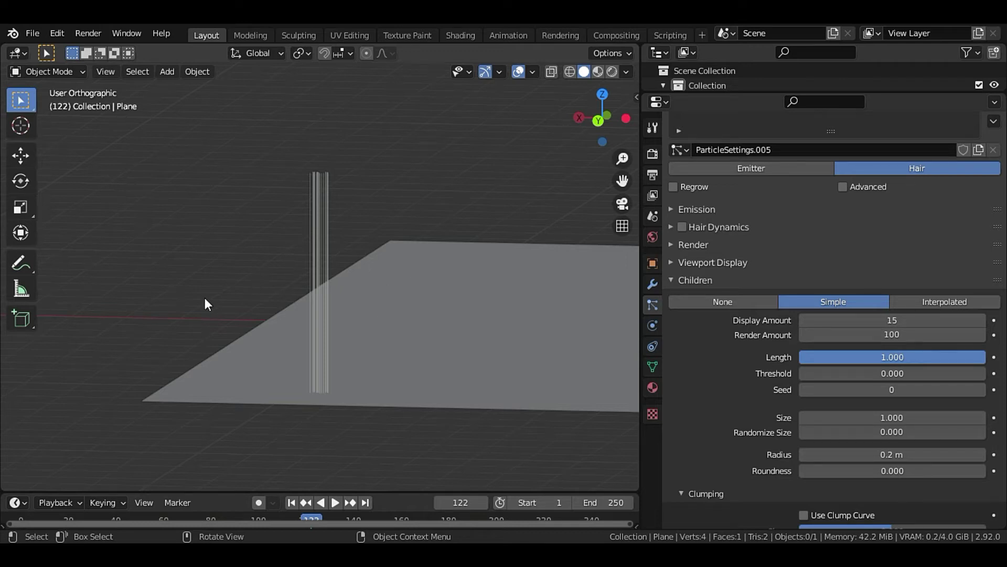
Step: Set the Render Amount to 15 and orbit around the denser clump
click(882, 336)
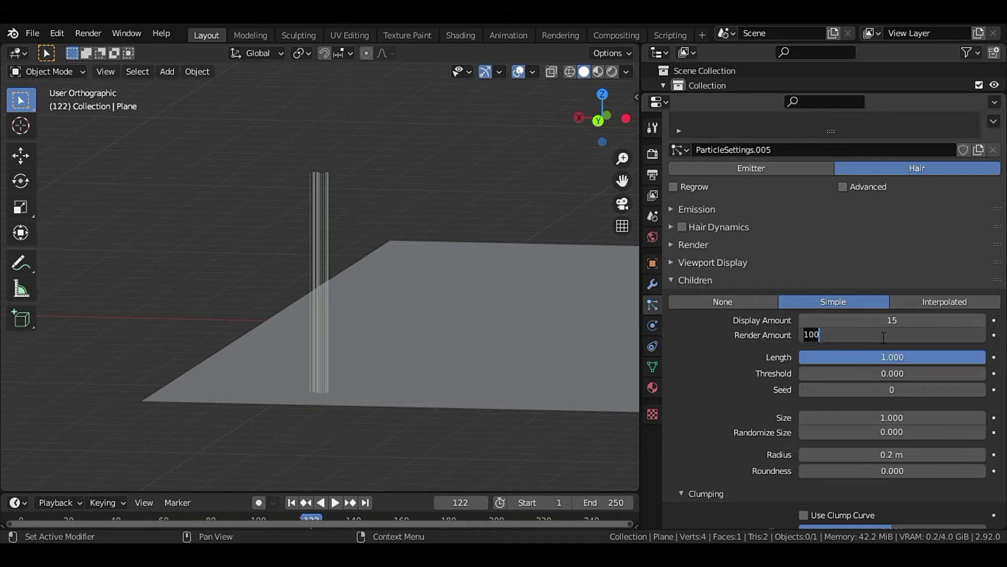
text(15)
key(Return)
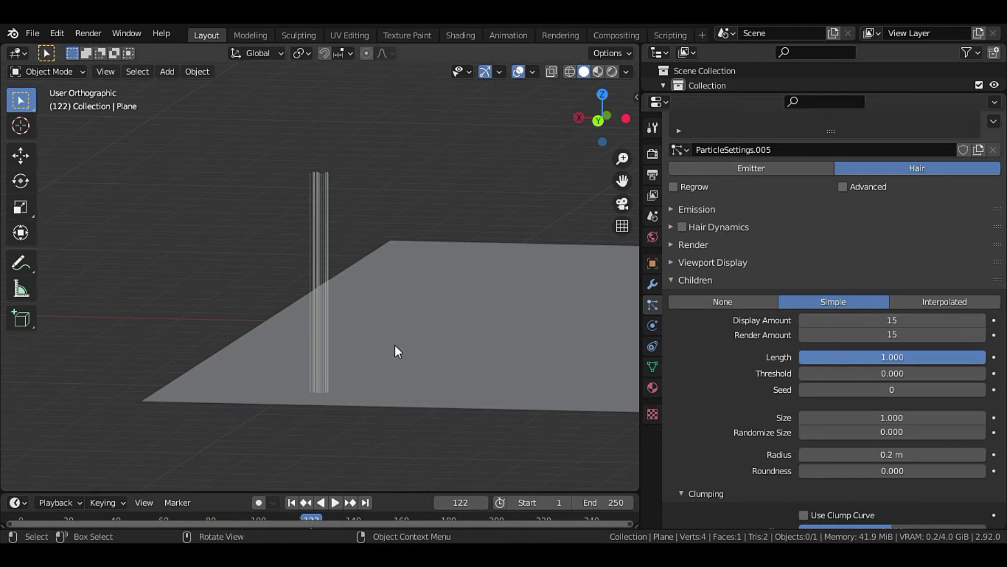
middle_drag(394, 345, 376, 363)
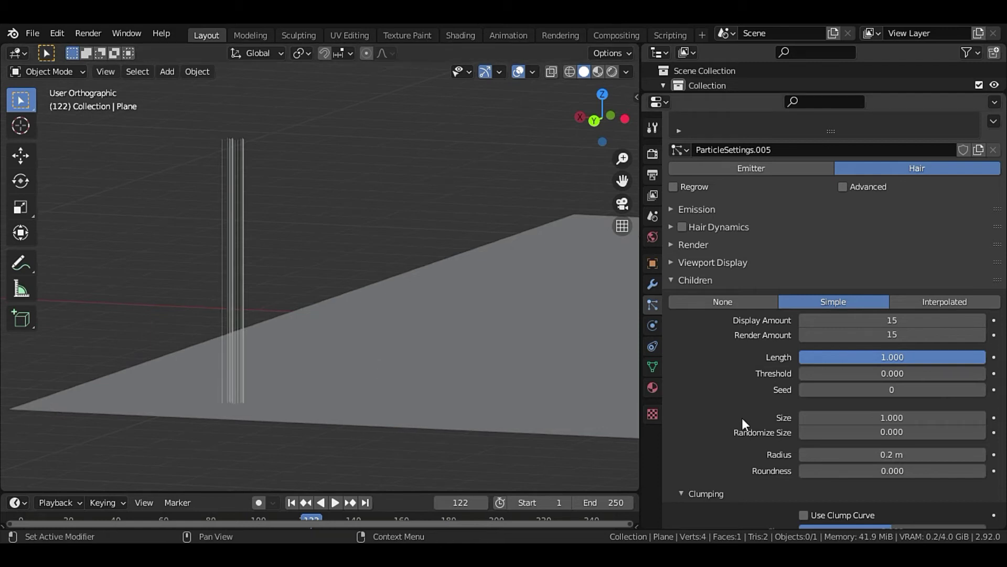
Step: Shorten child Length to 0.749 and raise the Threshold slider toward 0.737
mouse_move(934, 356)
mouse_down()
mouse_move(892, 356)
mouse_move(920, 374)
mouse_up()
mouse_move(848, 374)
mouse_down()
mouse_move(923, 374)
mouse_move(872, 372)
mouse_up()
drag(976, 358, 945, 358)
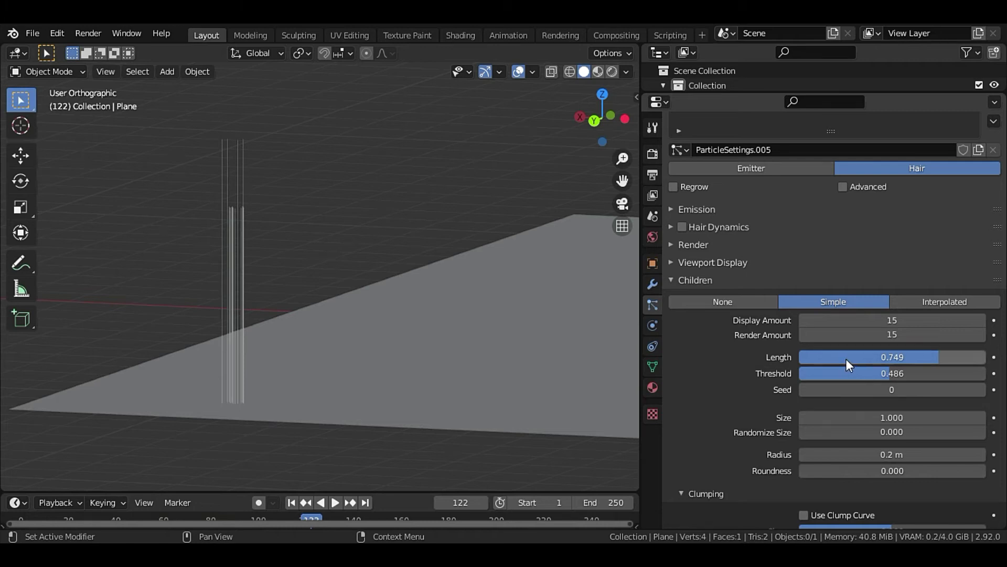
scroll(207, 207, up, 1)
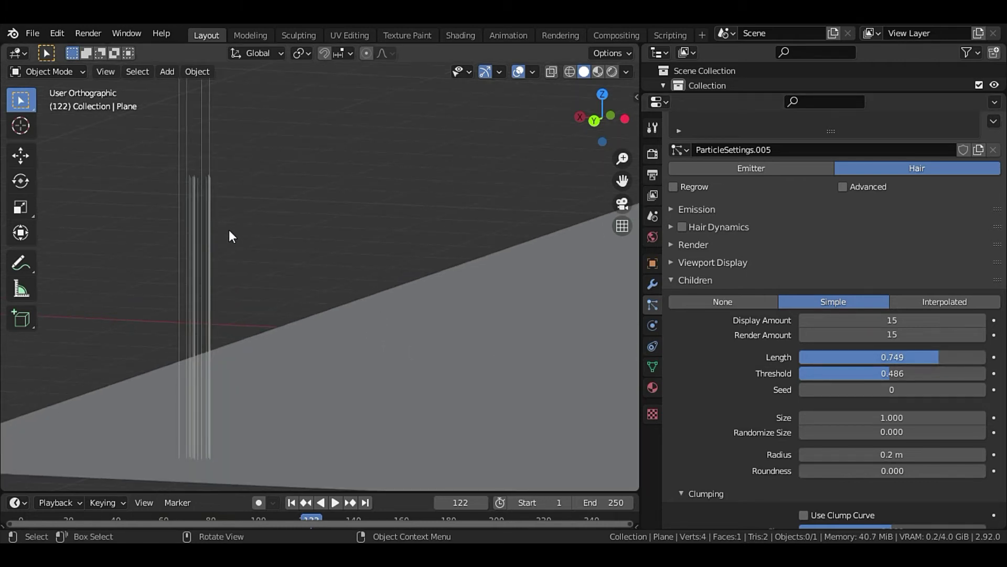
scroll(282, 238, up, 2)
scroll(282, 241, down, 1)
scroll(294, 245, down, 1)
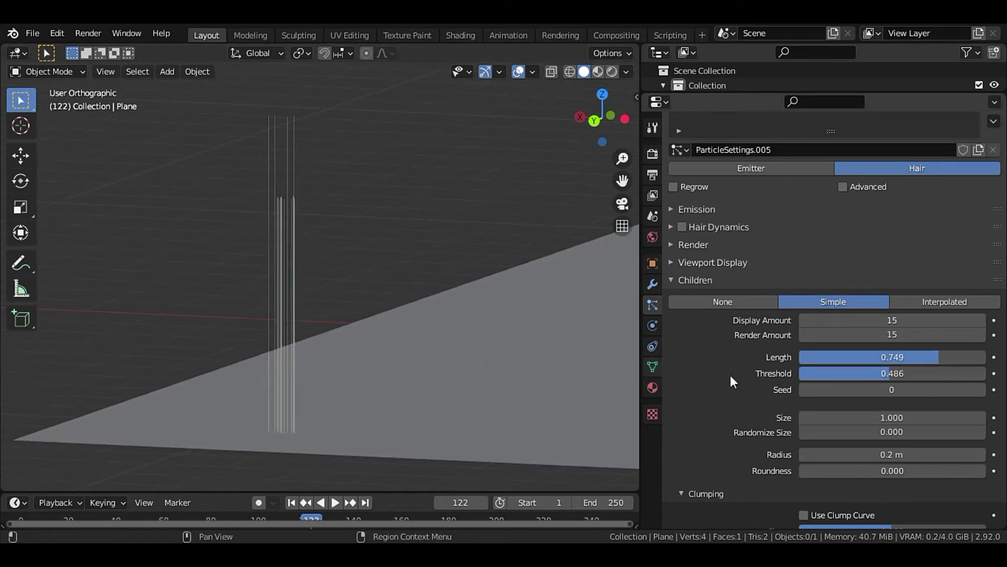
mouse_move(872, 374)
mouse_down()
mouse_move(933, 374)
mouse_move(920, 374)
mouse_up()
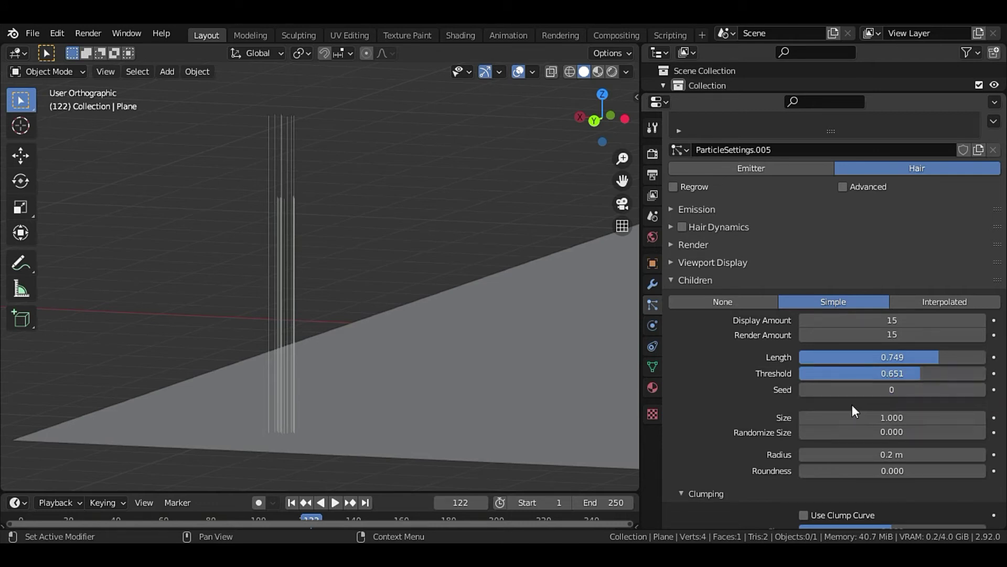
Step: Set child Seed 28, Size 3.206 and Radius 0.33 m to widen the clump
mouse_move(892, 390)
mouse_down()
mouse_move(923, 390)
mouse_move(864, 391)
mouse_up()
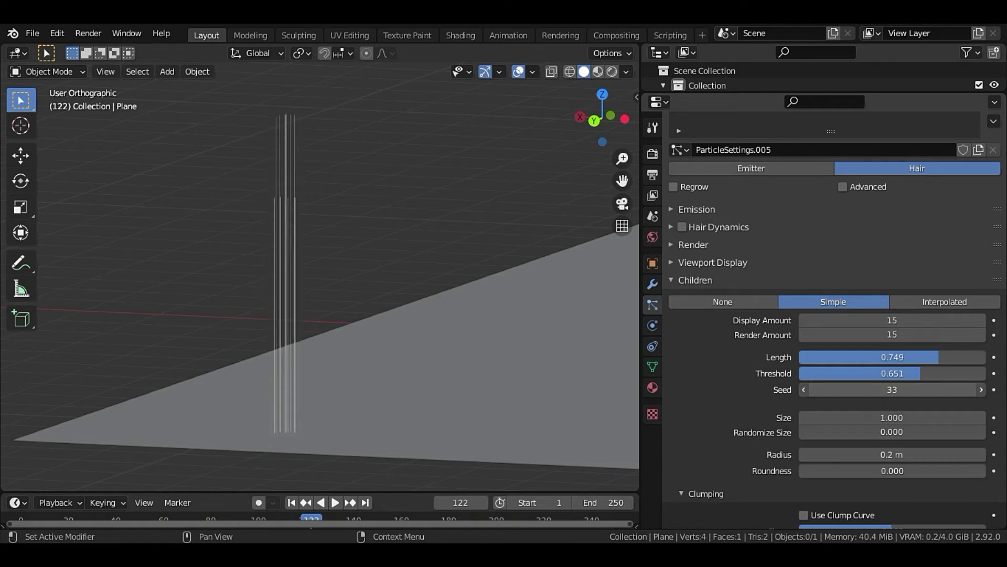
drag(860, 417, 939, 418)
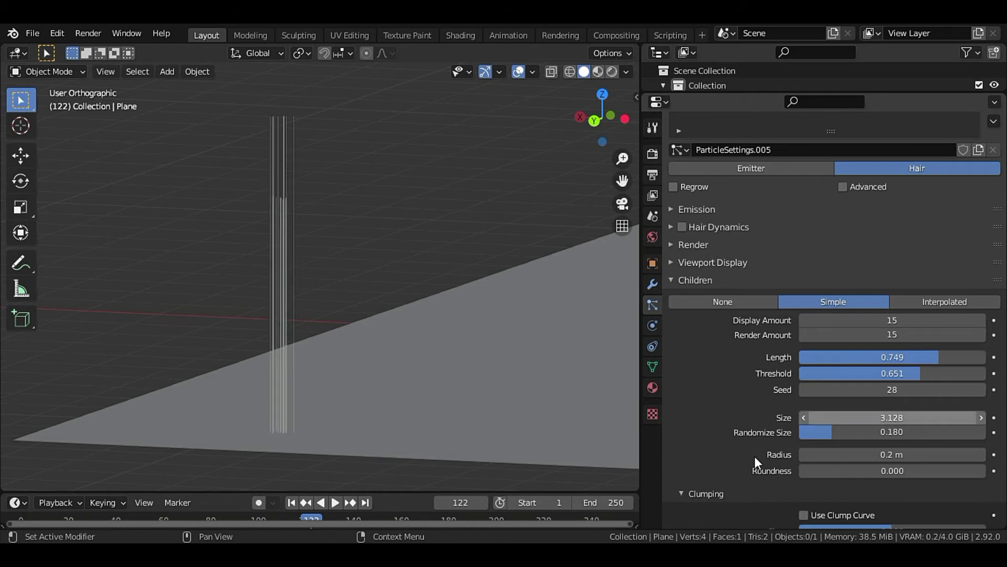
mouse_move(352, 264)
middle_down()
mouse_move(414, 318)
mouse_move(404, 347)
mouse_move(348, 318)
middle_up()
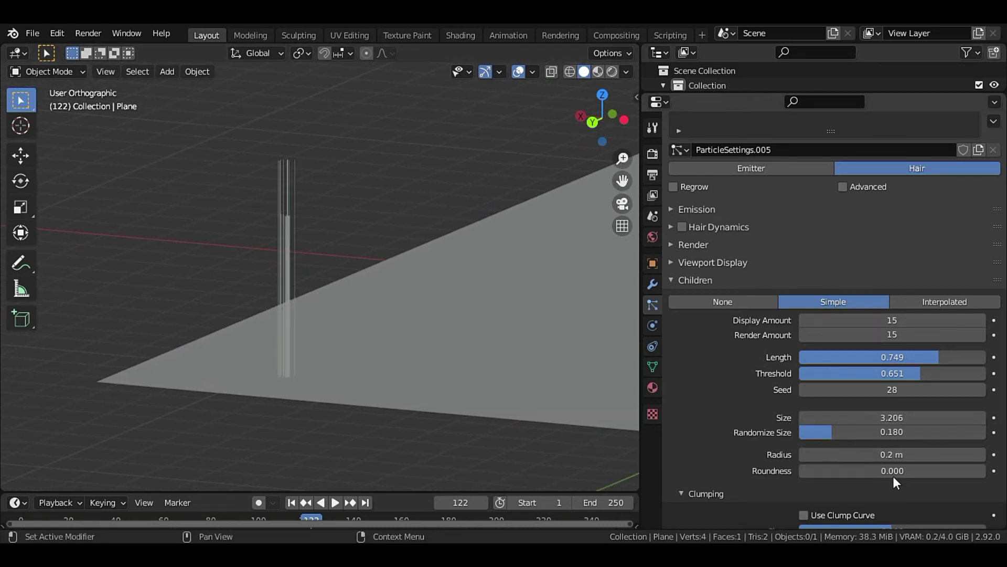
mouse_move(892, 454)
mouse_down()
mouse_move(960, 453)
mouse_move(858, 454)
mouse_up()
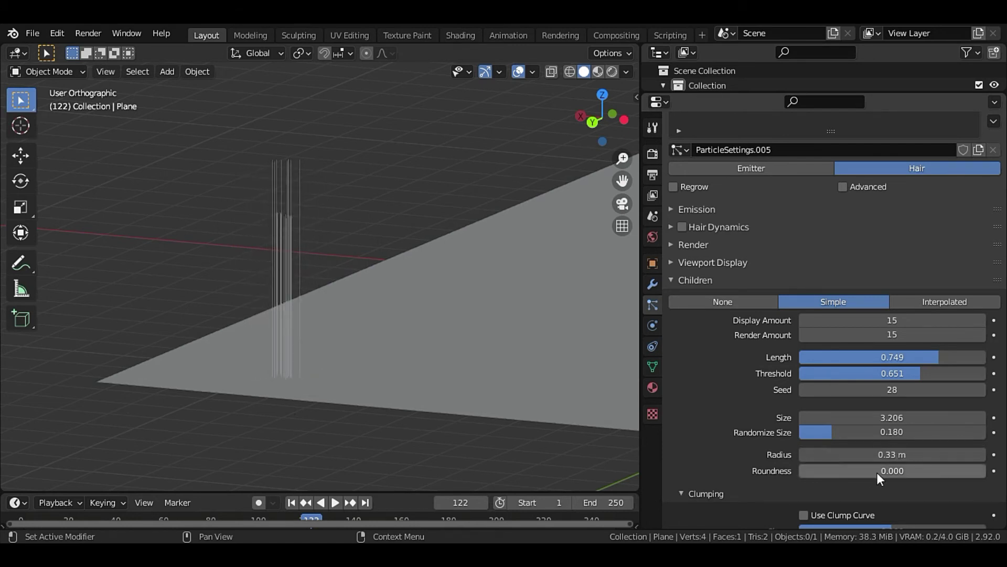
Step: Lower child Roundness from 1.000 to 0.749, checking the flattened clump in the viewport
drag(891, 472, 922, 471)
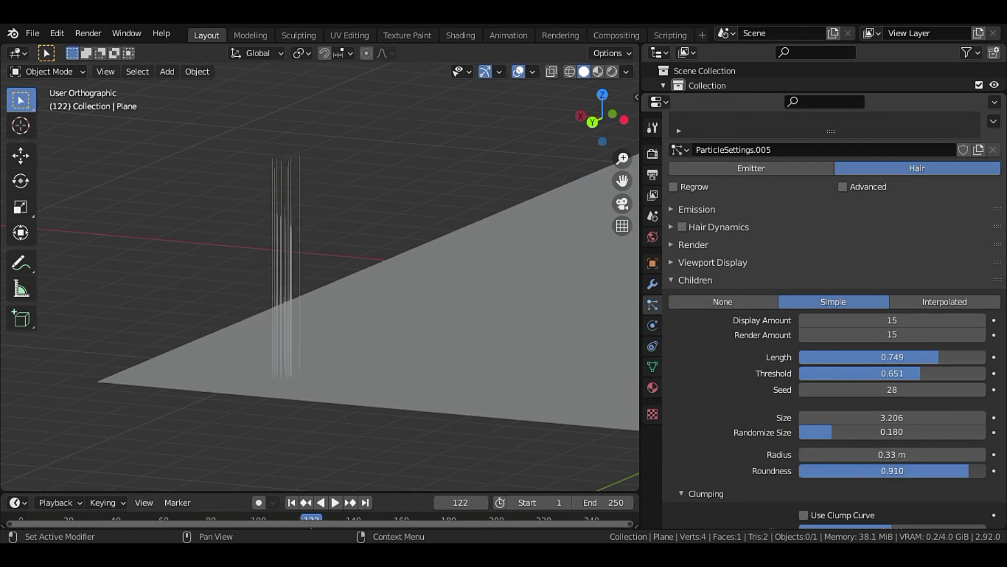
scroll(267, 203, up, 3)
scroll(254, 230, up, 3)
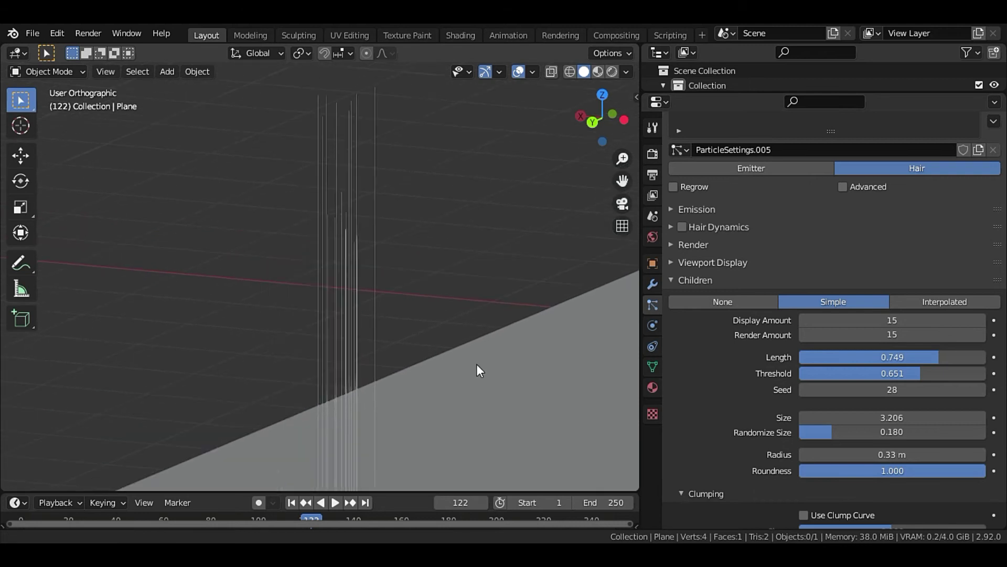
scroll(476, 364, up, 3)
shift+middle_drag(373, 323, 360, 342)
mouse_move(892, 470)
mouse_down()
mouse_move(818, 470)
mouse_move(866, 471)
mouse_up()
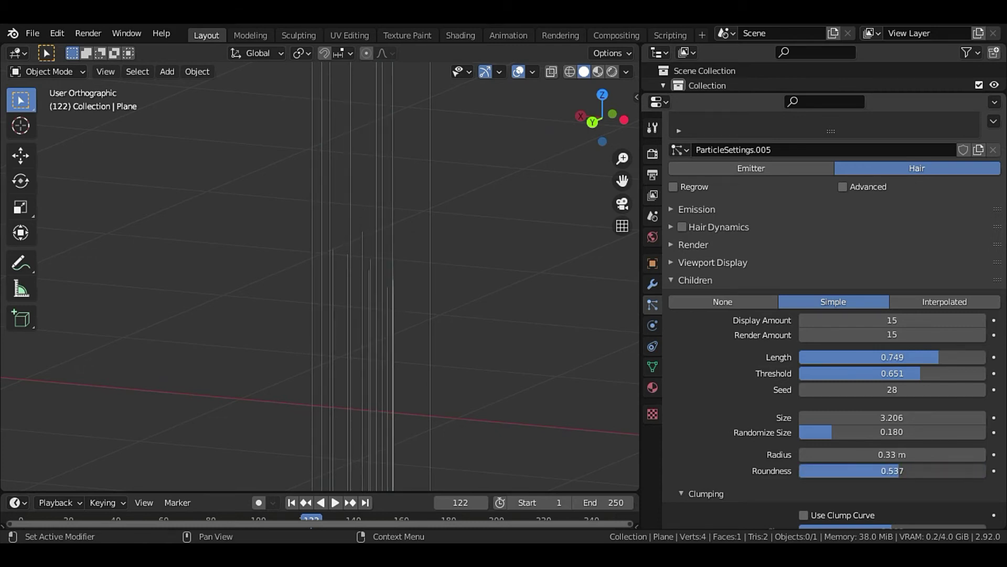
drag(913, 471, 892, 471)
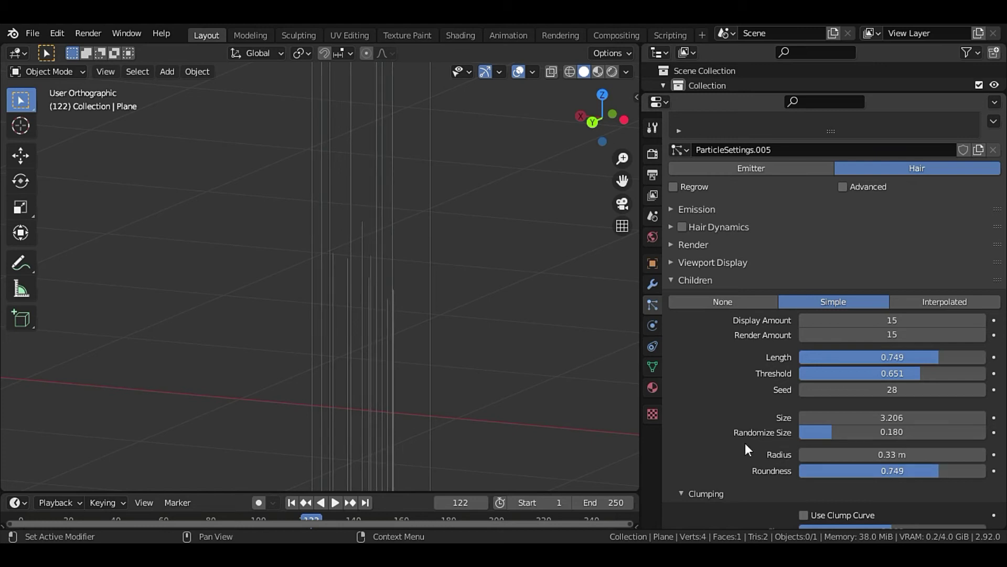
scroll(486, 288, down, 2)
scroll(428, 363, down, 4)
mouse_move(428, 363)
middle_down()
mouse_move(422, 373)
mouse_move(441, 383)
middle_up()
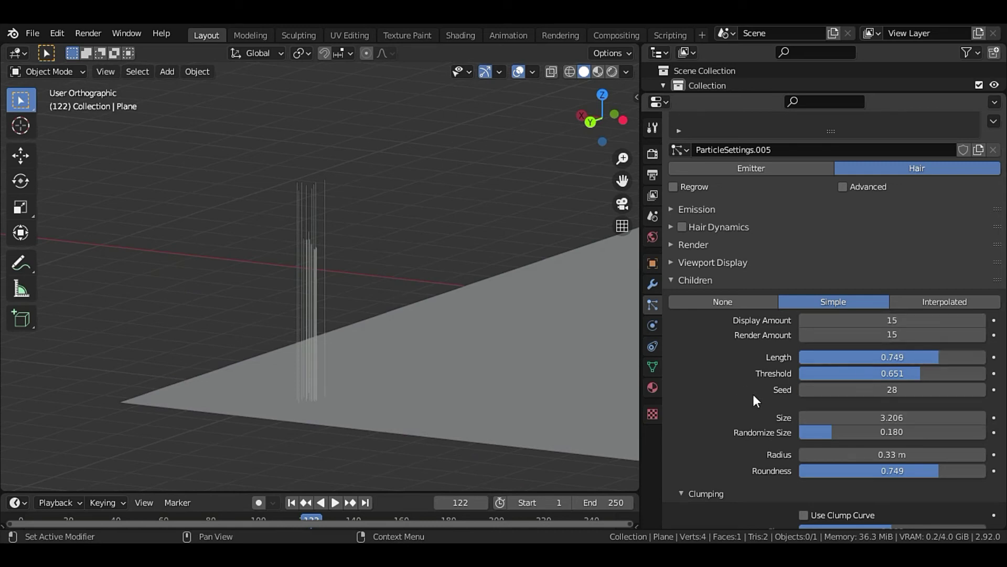
Step: Give the Simple children Clump -0.835, Shape 0.024 and Twist 0.162 for slightly spiralled, spread strands
scroll(752, 392, down, 4)
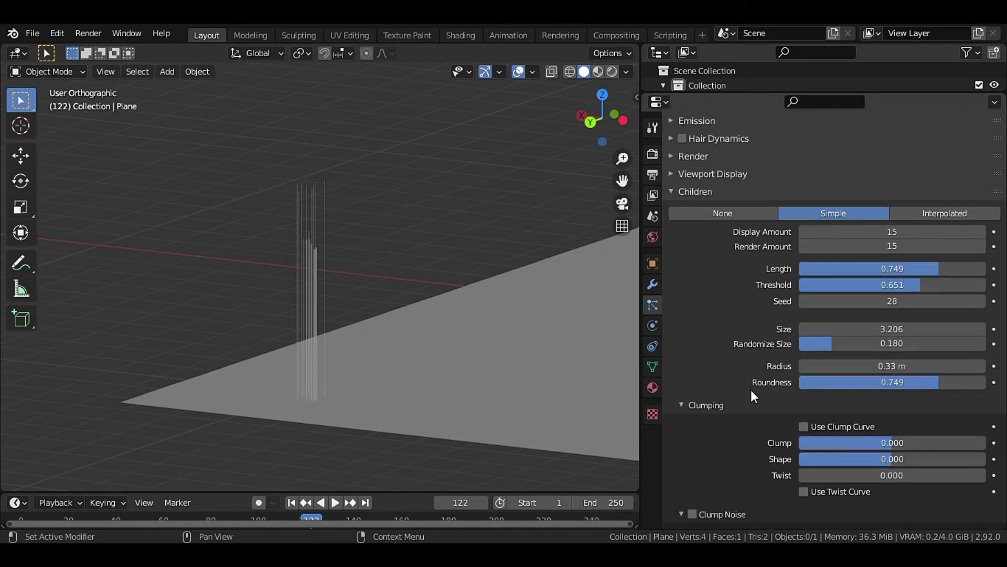
scroll(752, 391, down, 3)
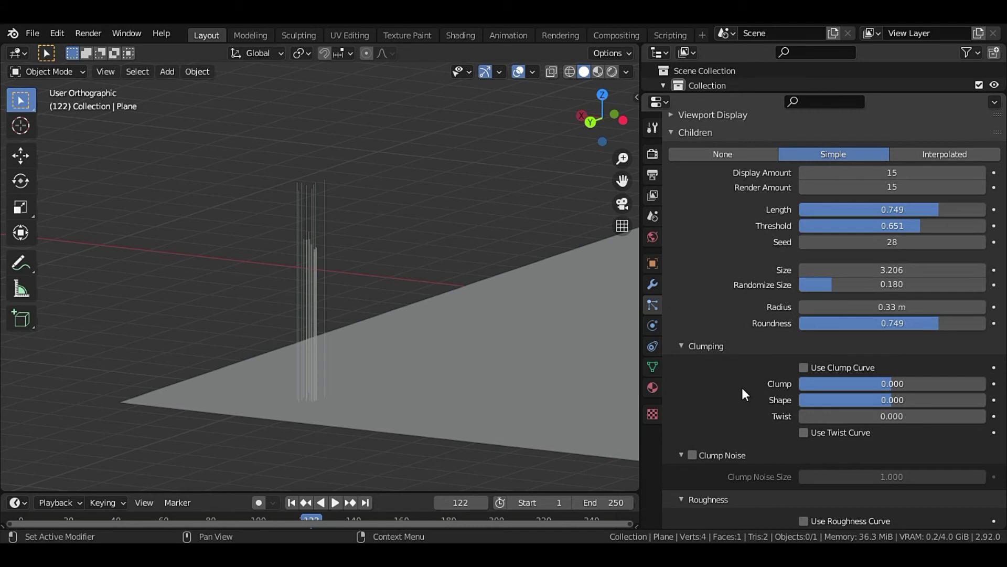
mouse_move(406, 370)
middle_down()
mouse_move(360, 380)
mouse_move(341, 297)
middle_up()
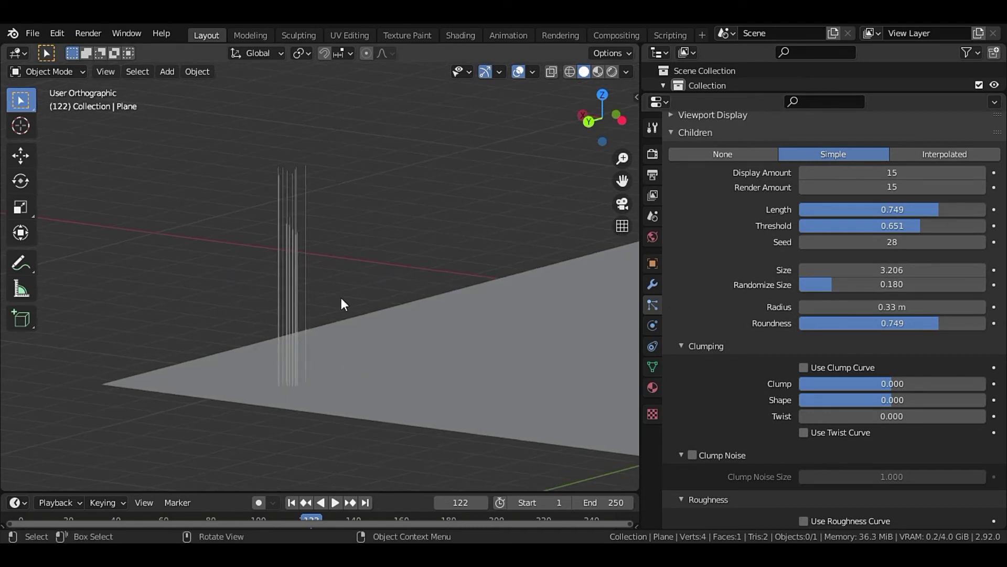
drag(896, 381, 986, 383)
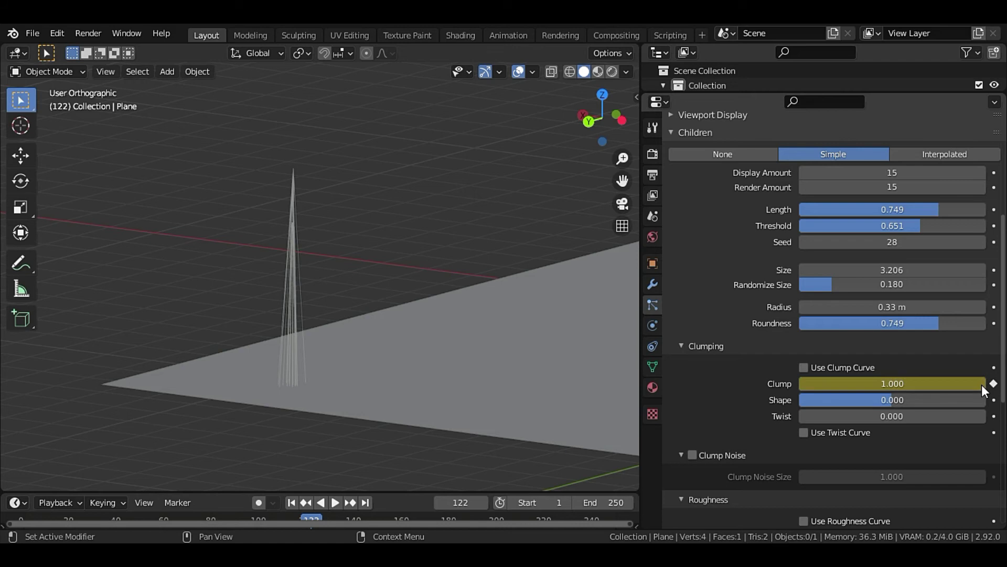
mouse_move(976, 385)
mouse_down()
mouse_move(801, 384)
mouse_move(951, 383)
mouse_move(801, 383)
mouse_move(900, 384)
mouse_move(905, 399)
mouse_move(948, 383)
mouse_move(816, 384)
mouse_up()
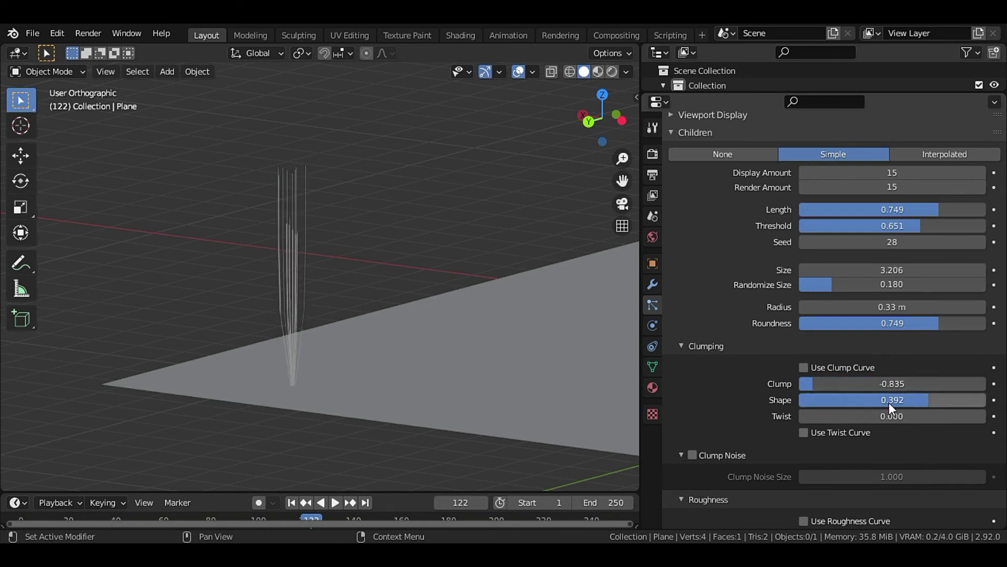
mouse_move(928, 400)
mouse_down()
mouse_move(960, 401)
mouse_move(832, 400)
mouse_move(968, 399)
mouse_move(890, 401)
mouse_up()
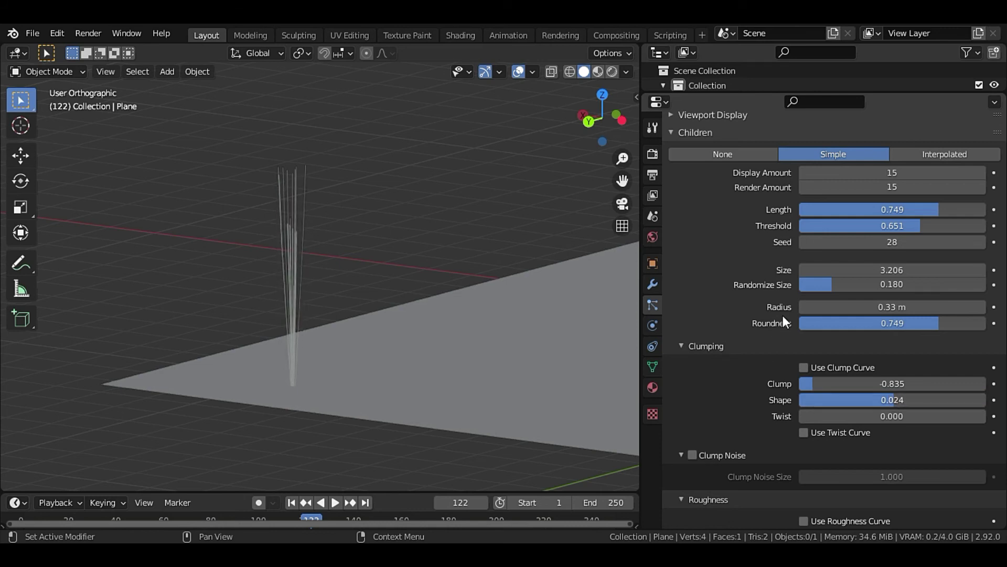
mouse_move(300, 334)
middle_down()
mouse_move(285, 334)
mouse_move(376, 354)
mouse_move(388, 384)
mouse_move(409, 309)
middle_up()
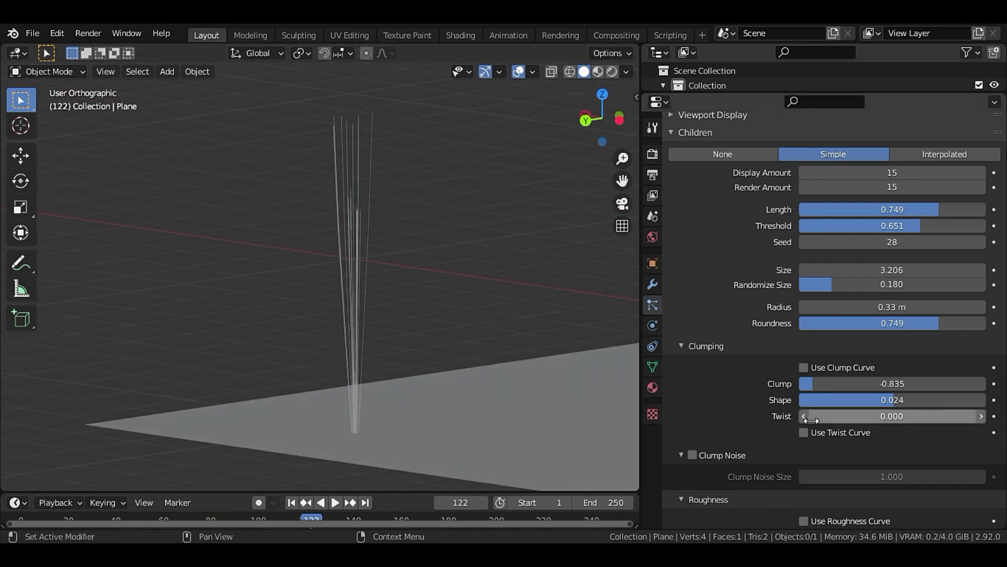
drag(829, 417, 868, 418)
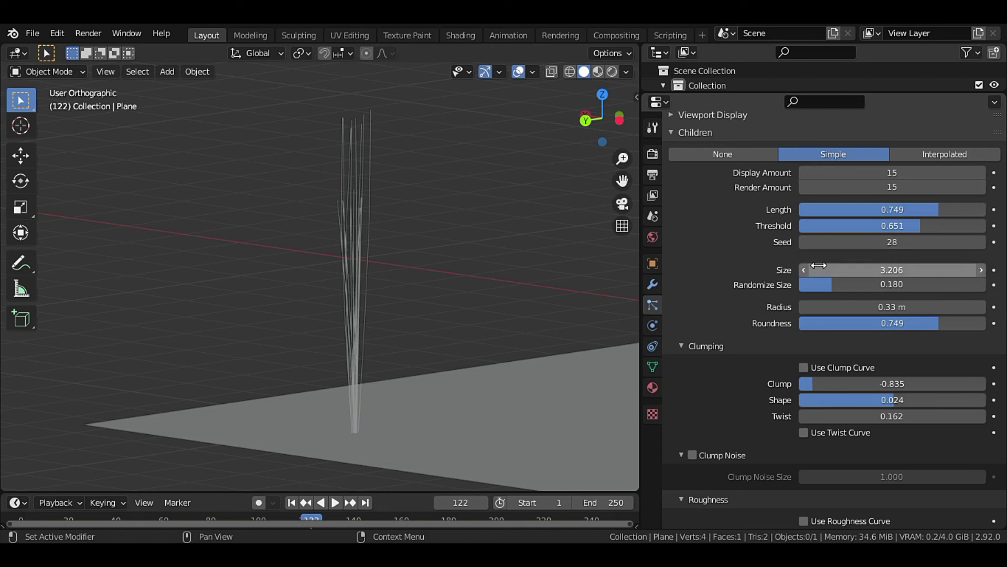
Step: Enable Clump Noise on the children with a noise size of 0.847
scroll(805, 355, down, 4)
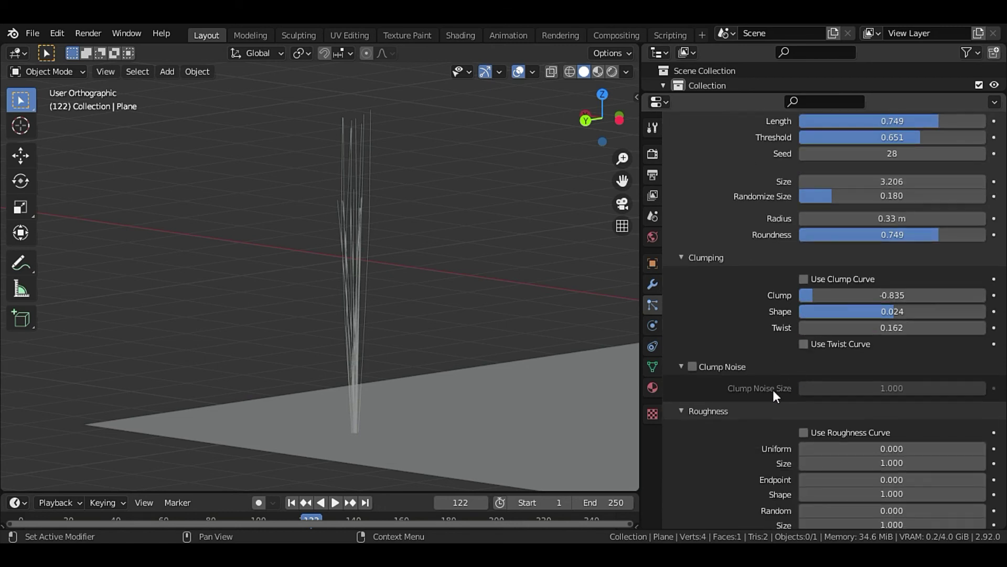
scroll(771, 388, down, 3)
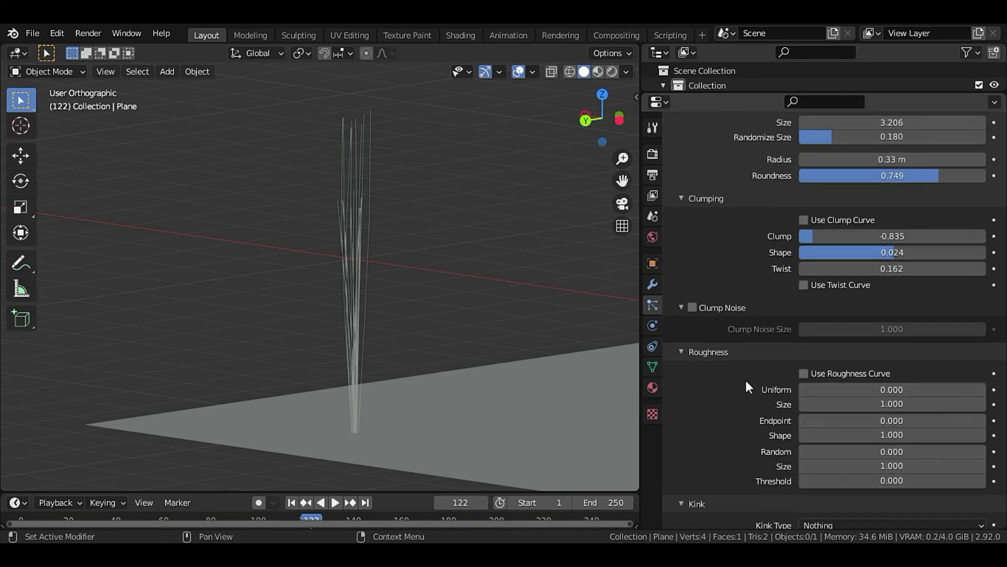
click(692, 306)
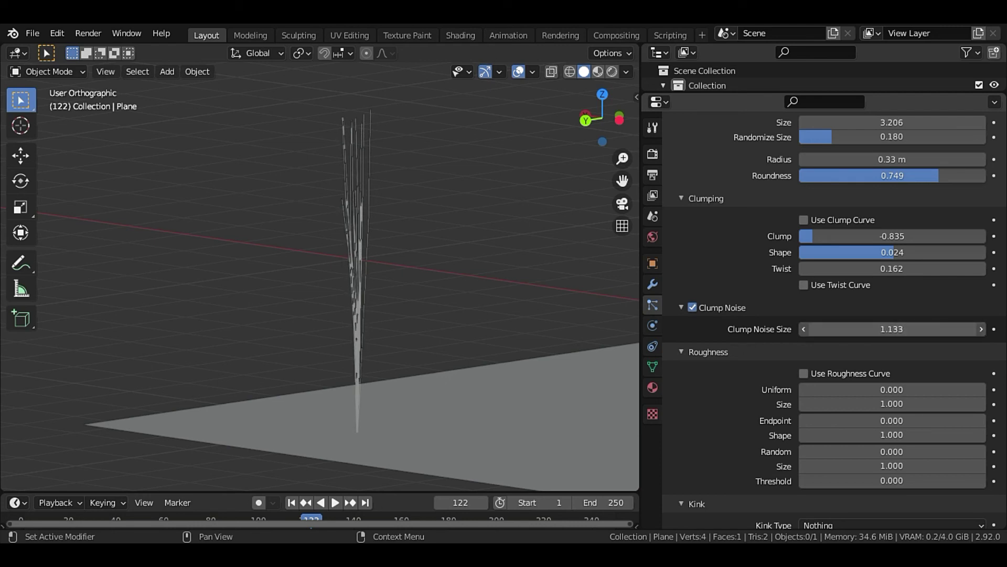
drag(891, 329, 865, 329)
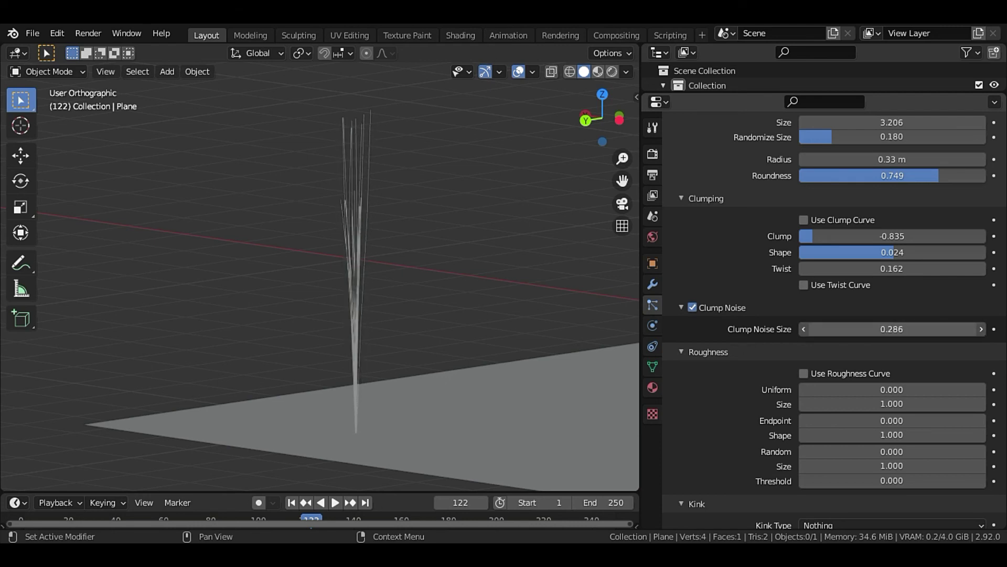
Step: Add child roughness: Uniform 0.033, size 1.105, Endpoint 0.112 and Random 0.098
scroll(805, 379, down, 3)
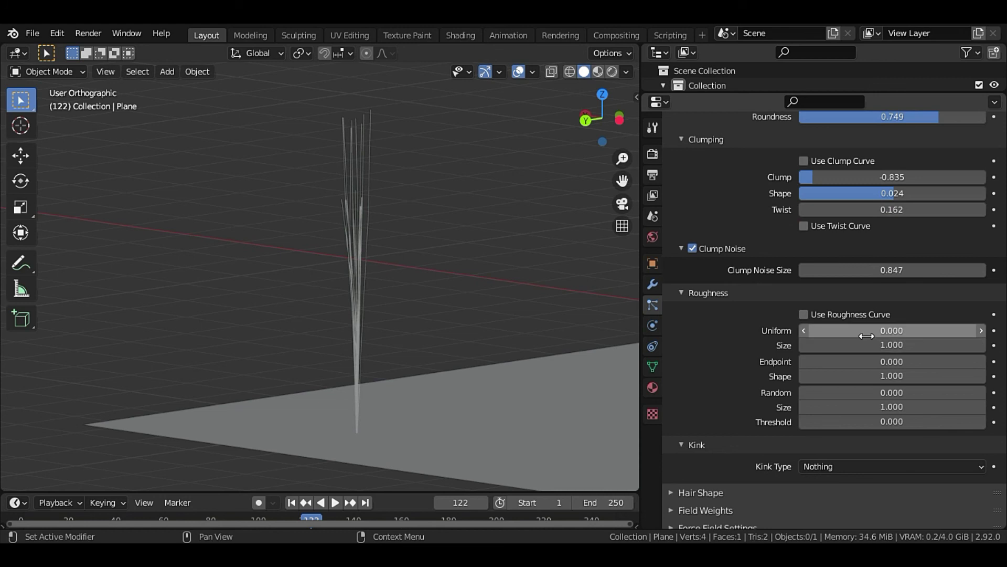
drag(865, 336, 898, 362)
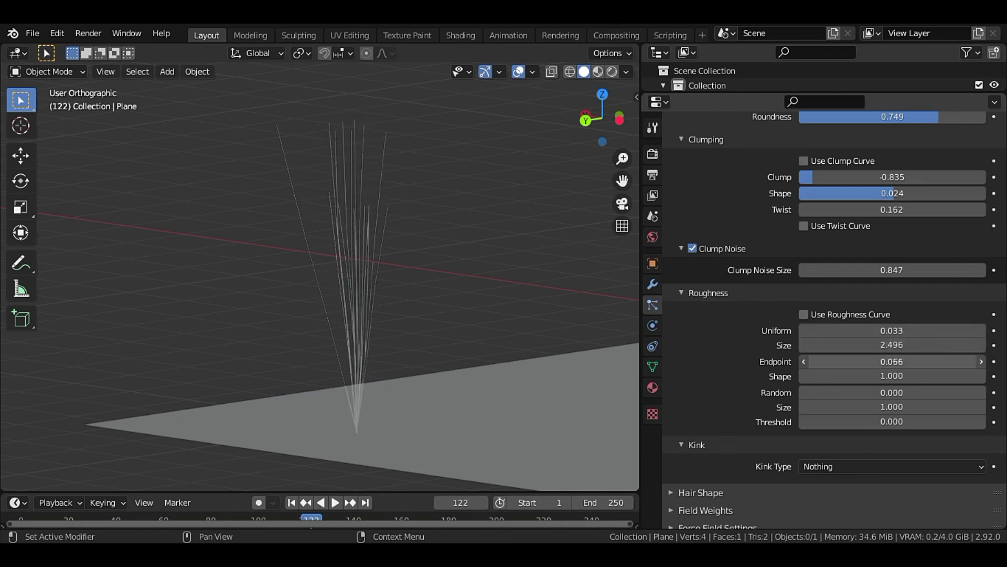
drag(842, 361, 871, 361)
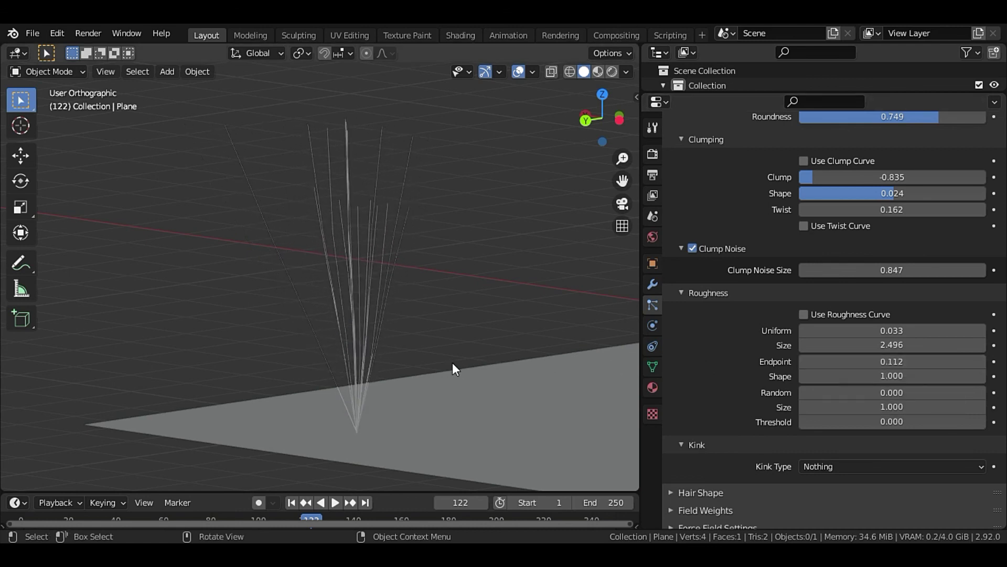
mouse_move(862, 393)
mouse_down()
mouse_move(889, 392)
mouse_move(857, 394)
mouse_move(876, 407)
mouse_move(865, 407)
mouse_up()
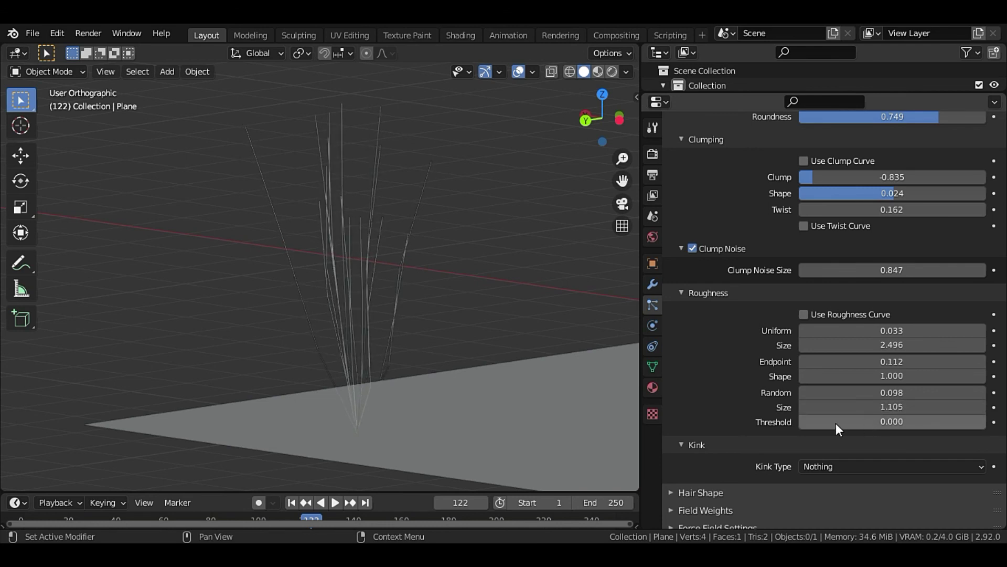
scroll(729, 386, down, 1)
scroll(730, 388, down, 1)
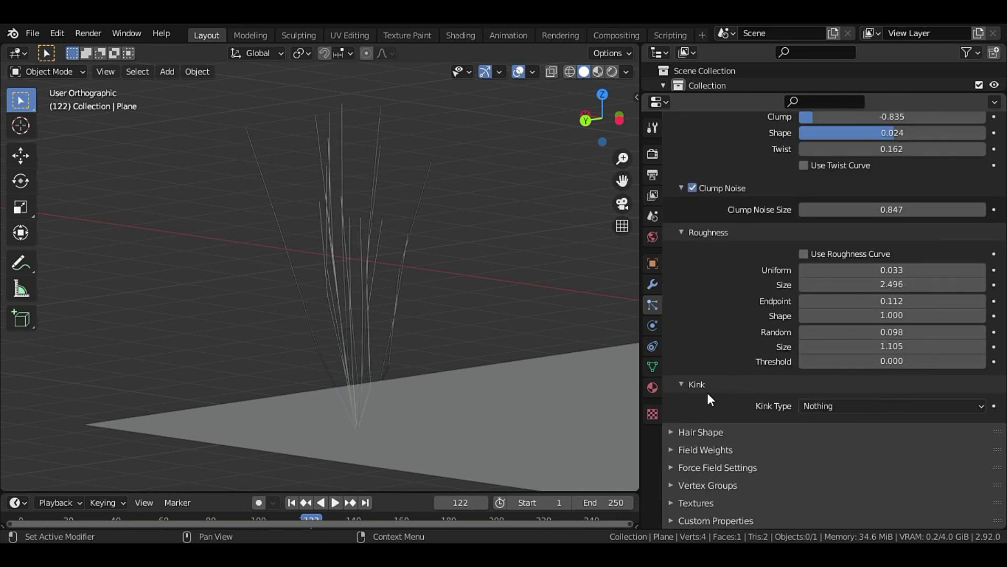
Step: Collapse the Kink, Roughness and Clumping panels under Children
click(684, 386)
click(686, 272)
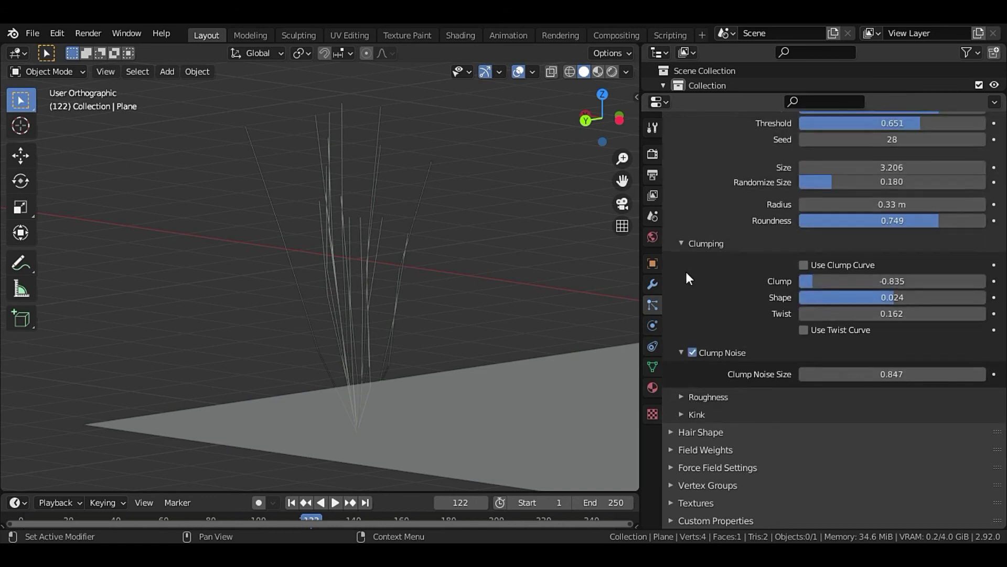
click(682, 244)
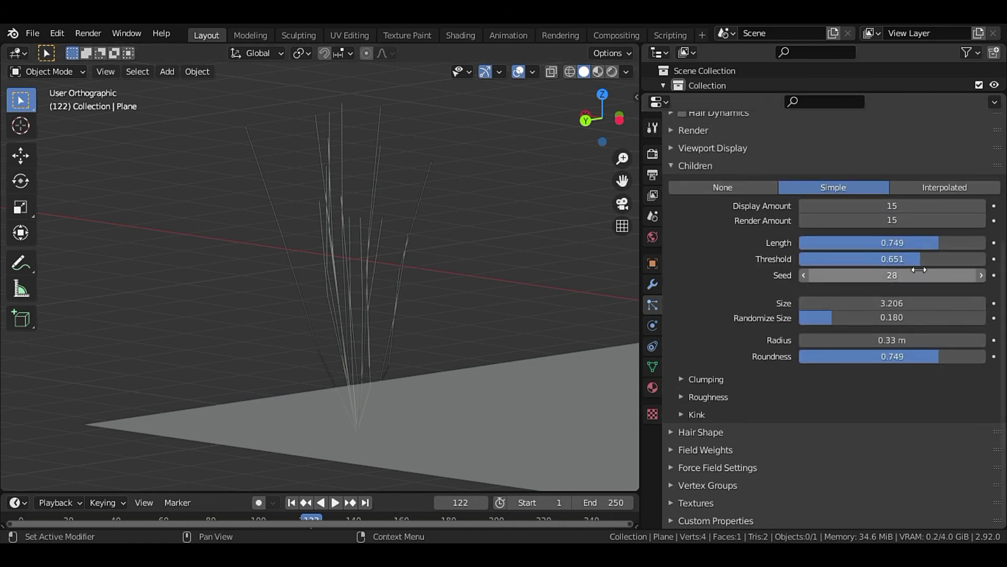
drag(899, 276, 864, 273)
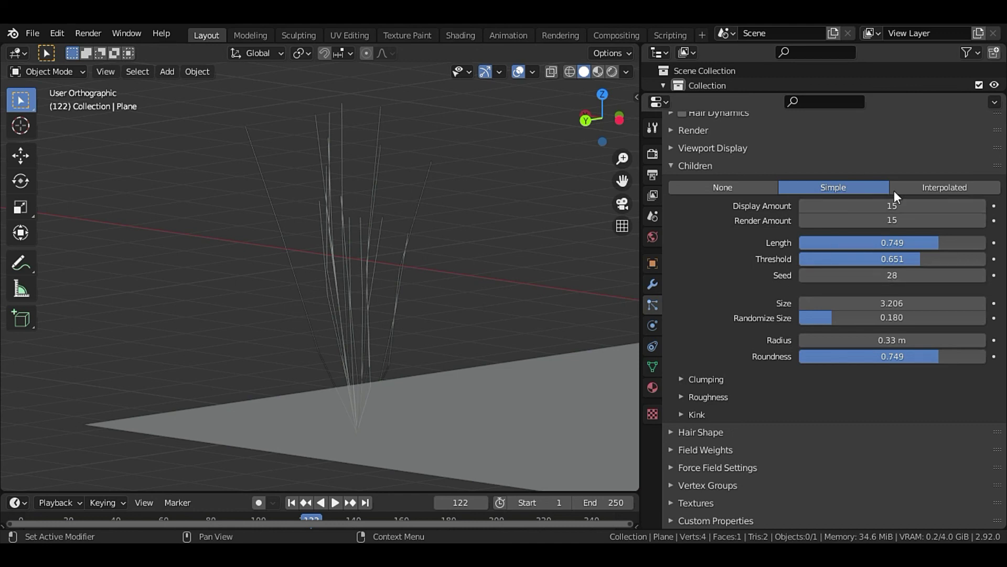
scroll(332, 366, down, 4)
scroll(434, 384, down, 3)
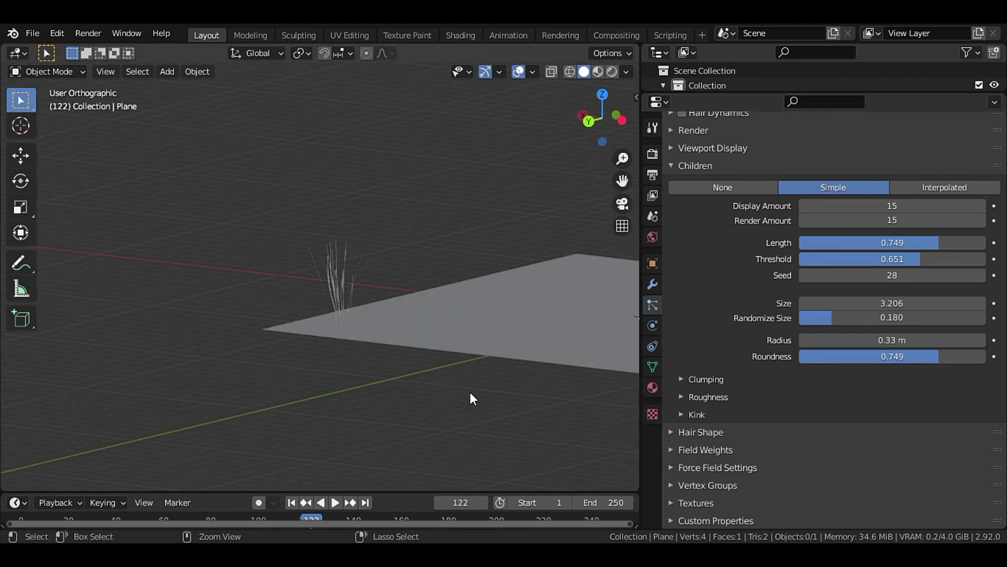
Step: Preview Interpolated children, return to Simple, then set children to None
middle_drag(417, 388, 350, 399)
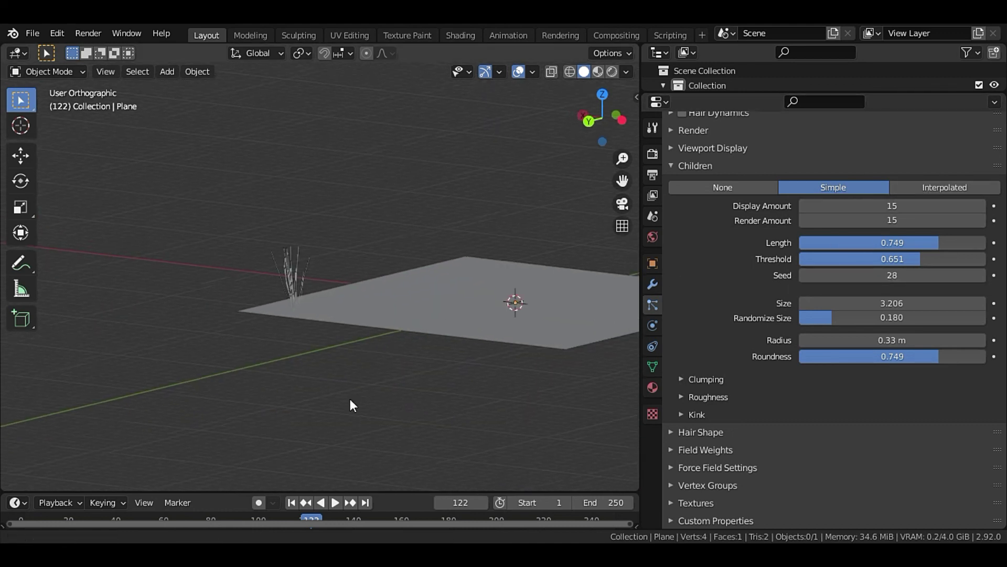
click(938, 187)
mouse_move(398, 327)
middle_down()
mouse_move(338, 320)
mouse_move(426, 333)
middle_up()
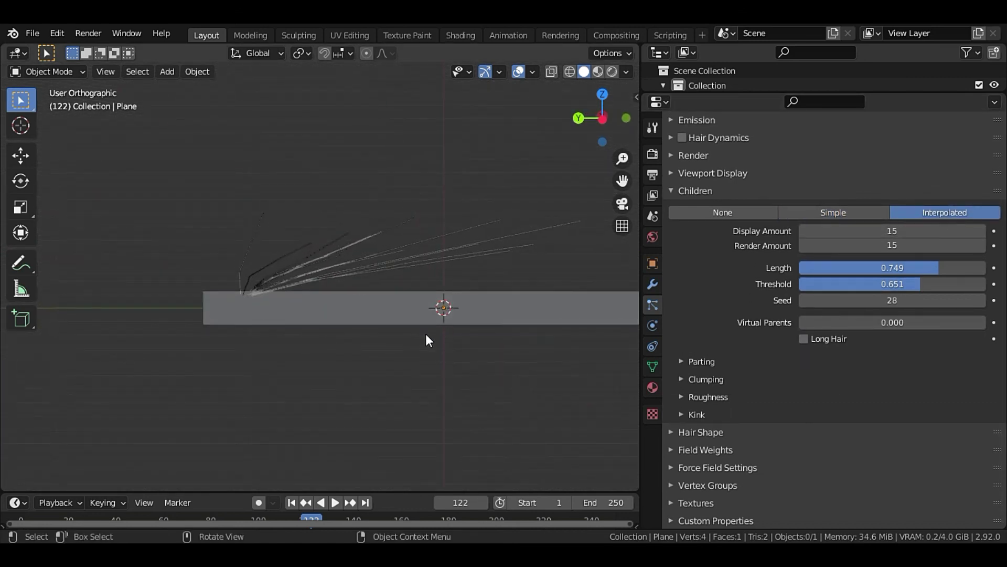
mouse_move(351, 308)
middle_down()
mouse_move(443, 351)
mouse_move(425, 302)
mouse_move(331, 328)
mouse_move(409, 330)
middle_up()
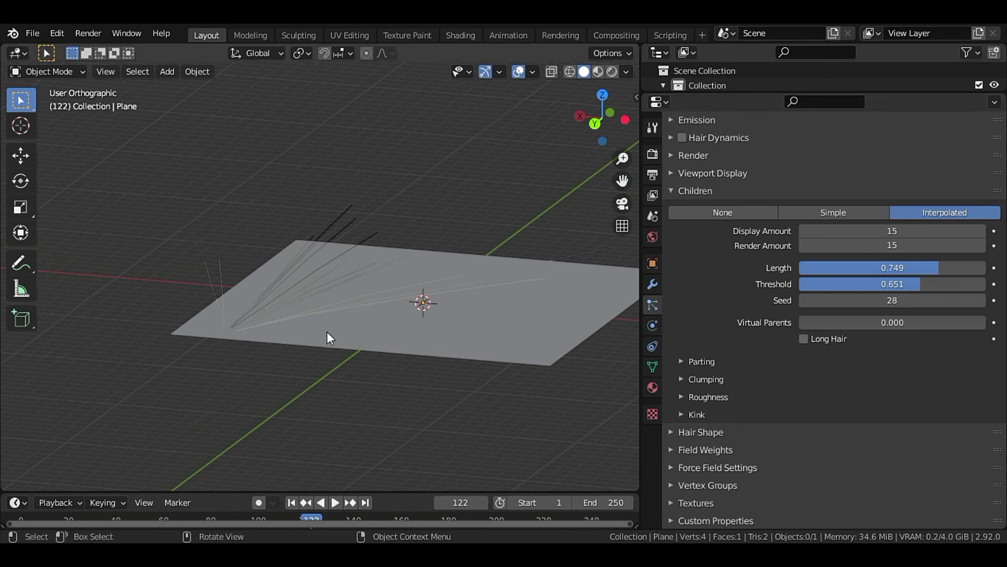
click(847, 213)
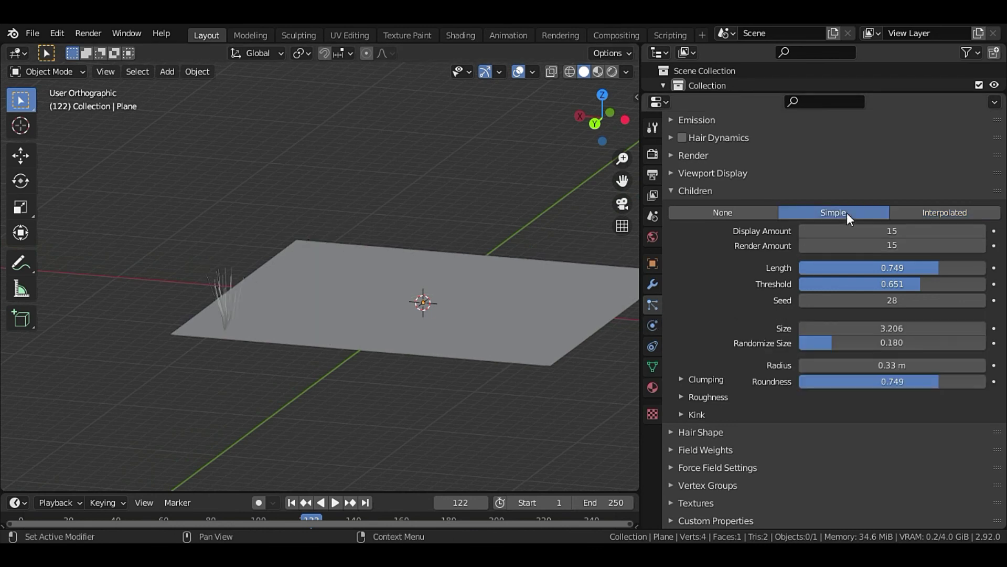
click(758, 210)
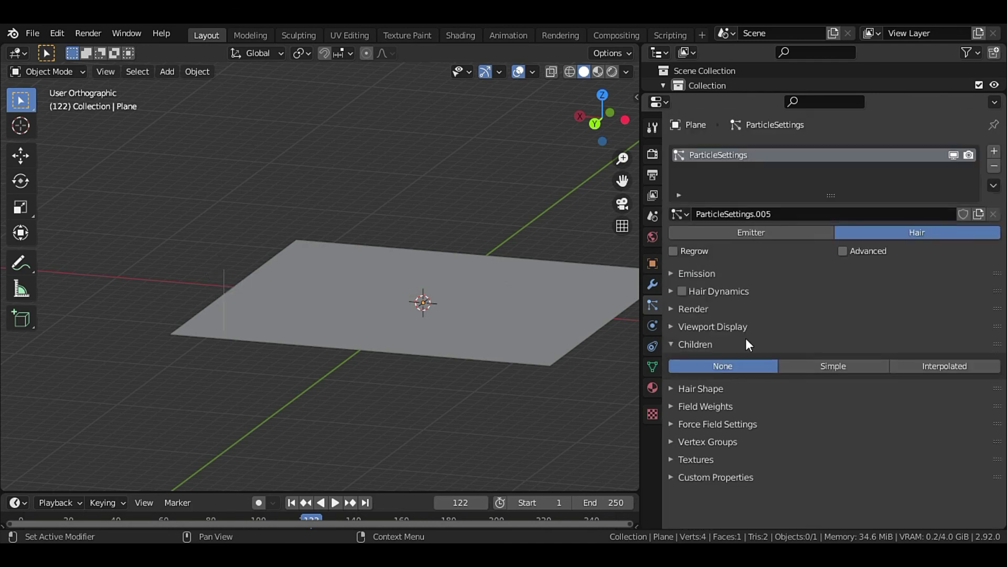